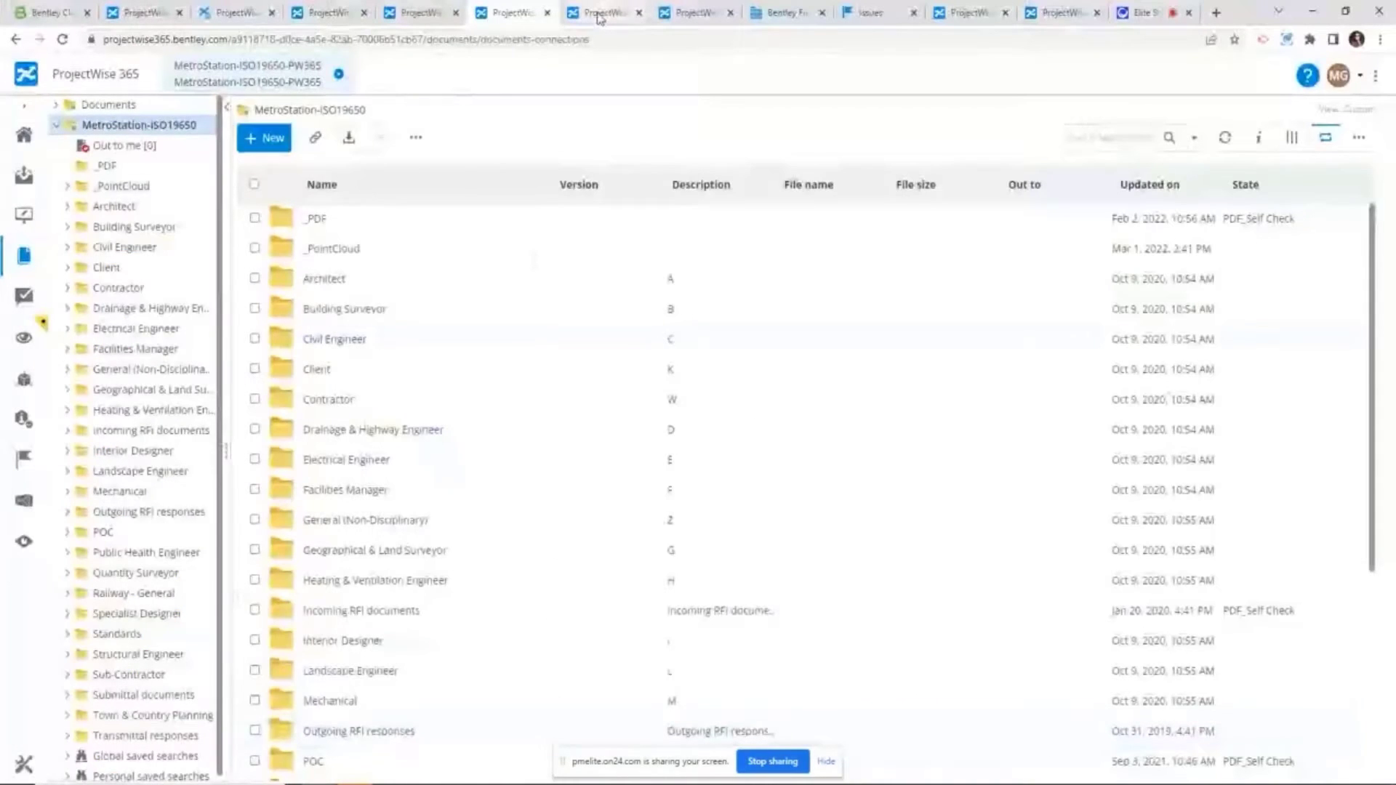
- Glance at the Issues list, then open 10258-BEN-Z0-XX-DR-A-00001.pdf from the _PDF folder
click(598, 15)
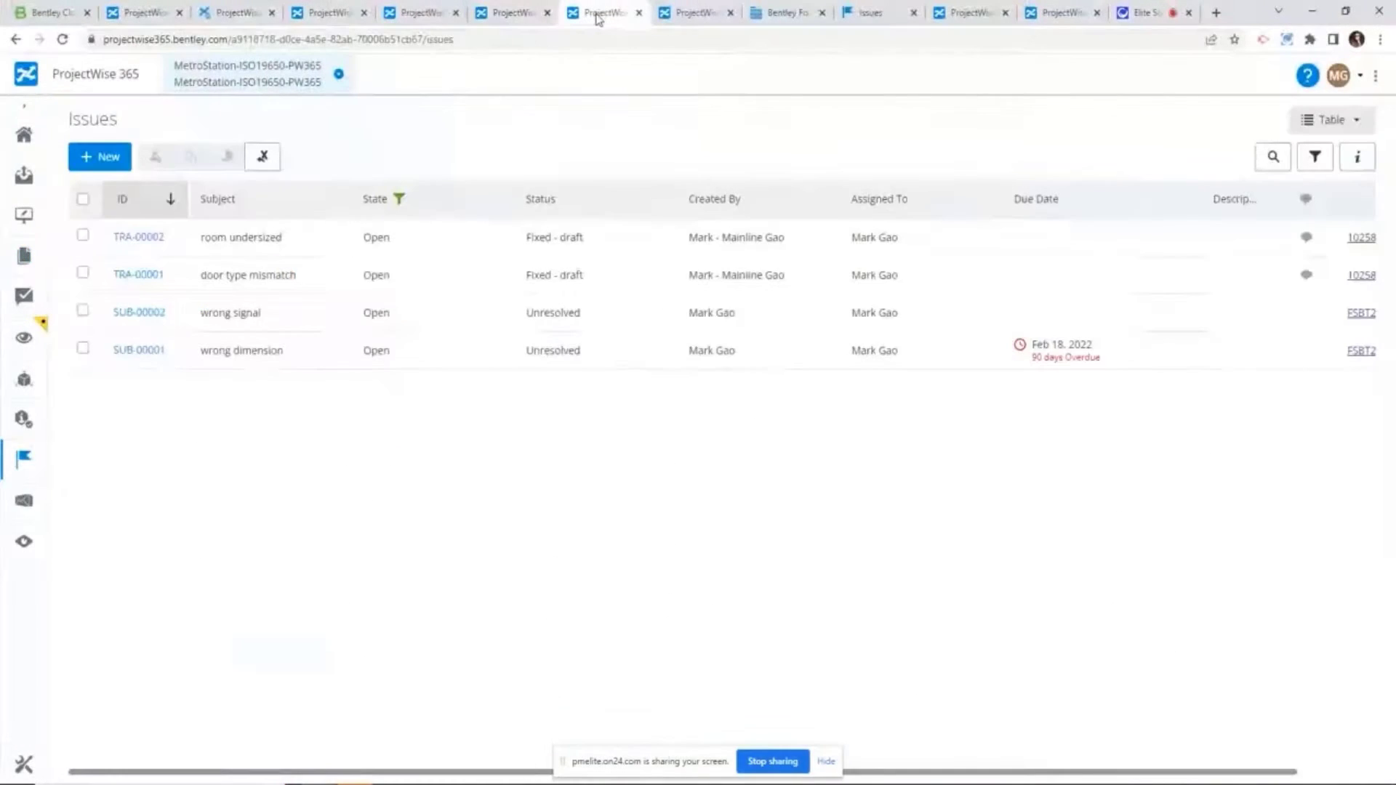
click(486, 16)
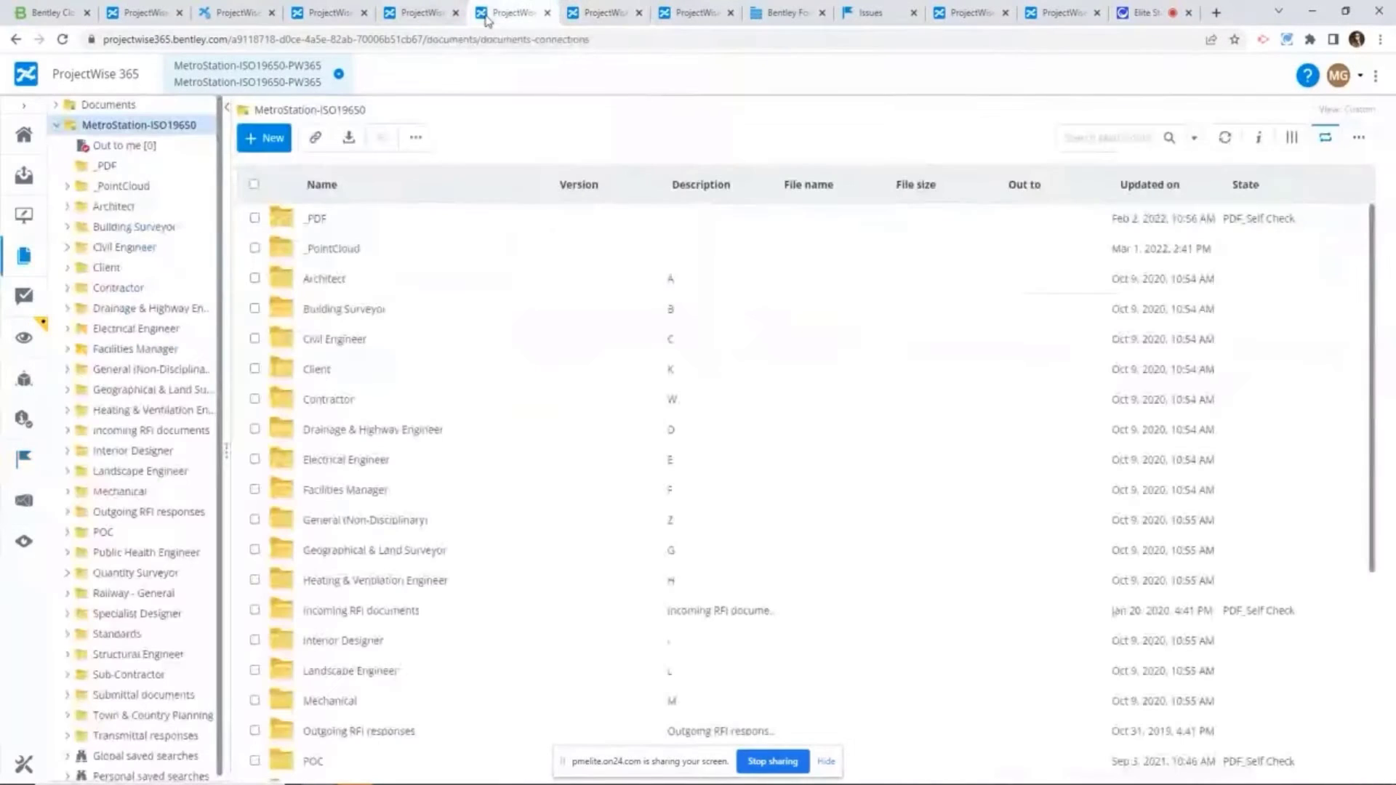
click(318, 220)
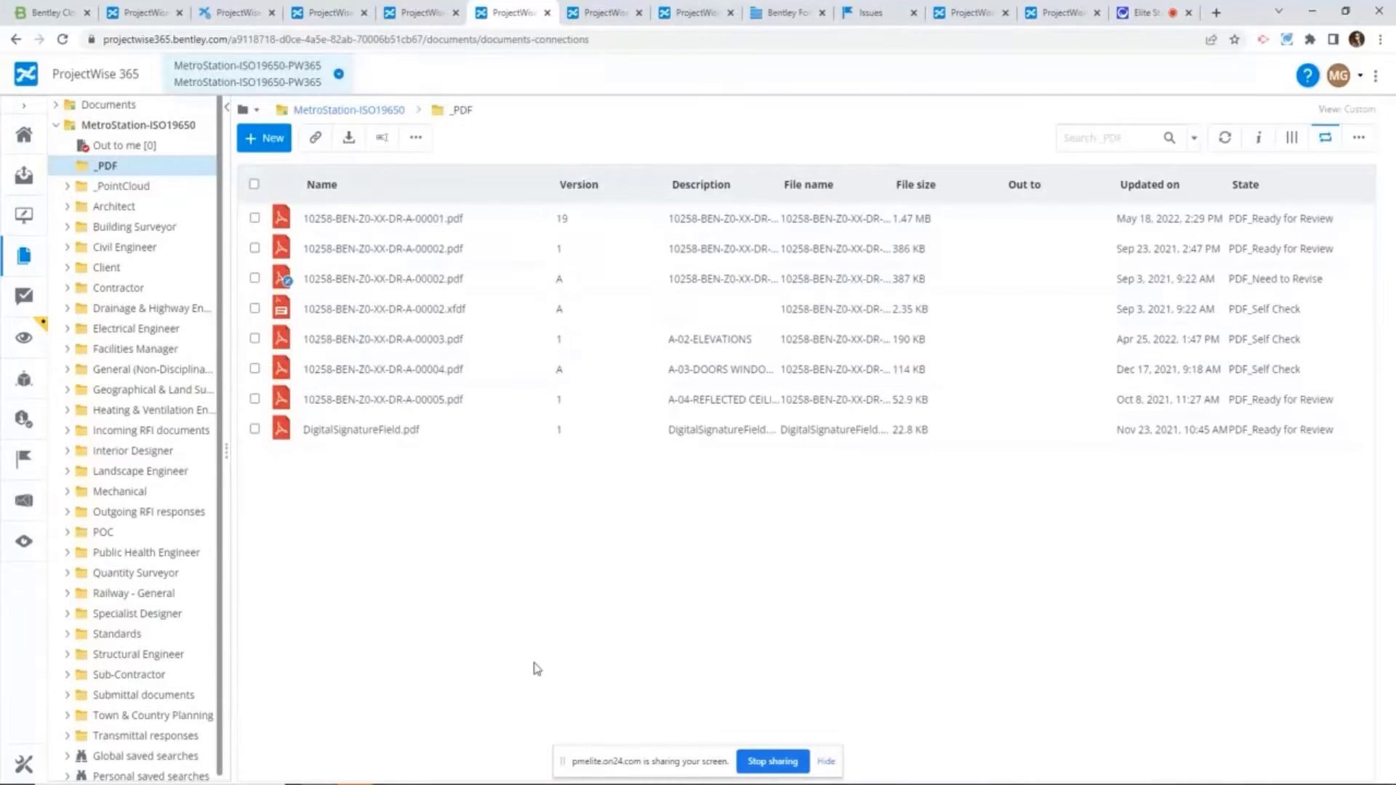
click(440, 224)
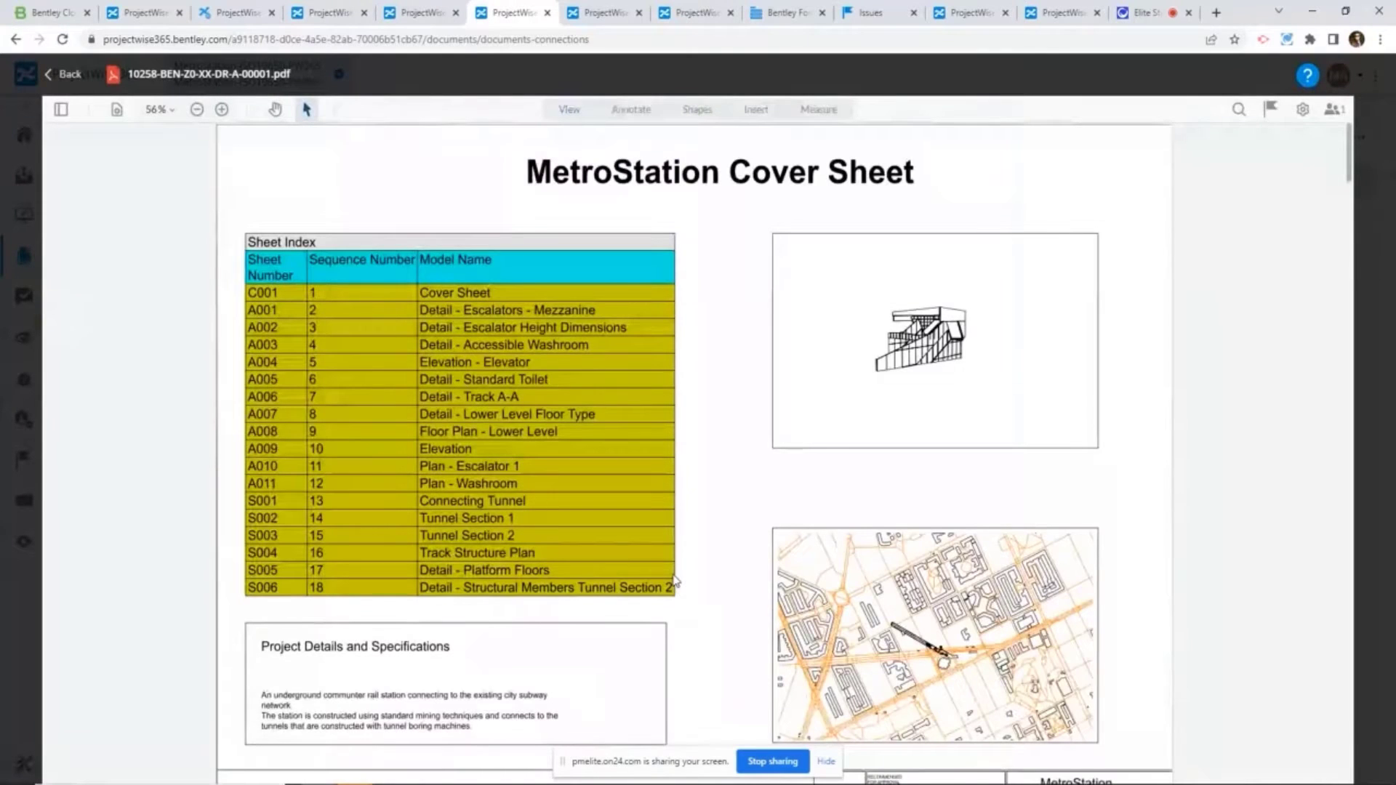
- Jump to sheet A008 through the Architectural group in the sidebar outline
click(61, 115)
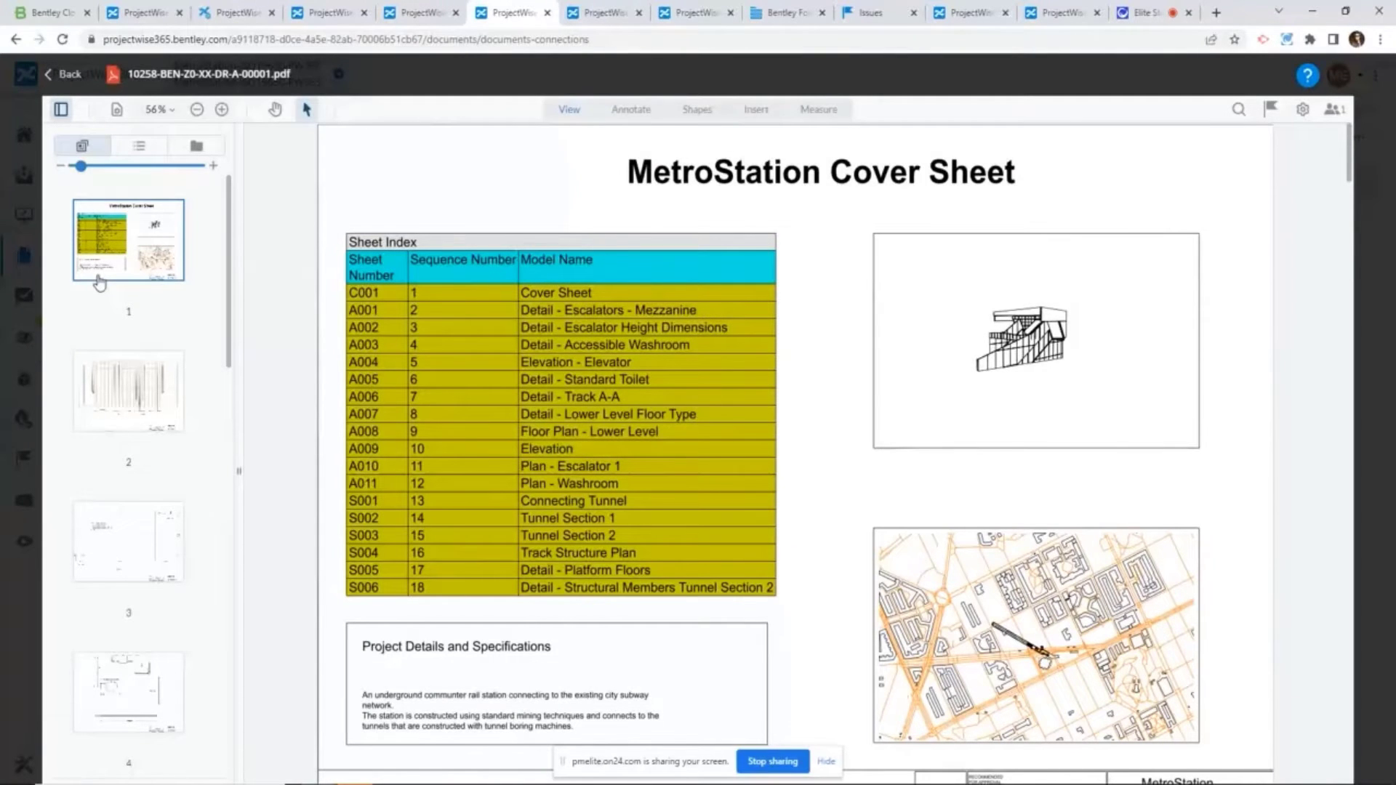
click(139, 146)
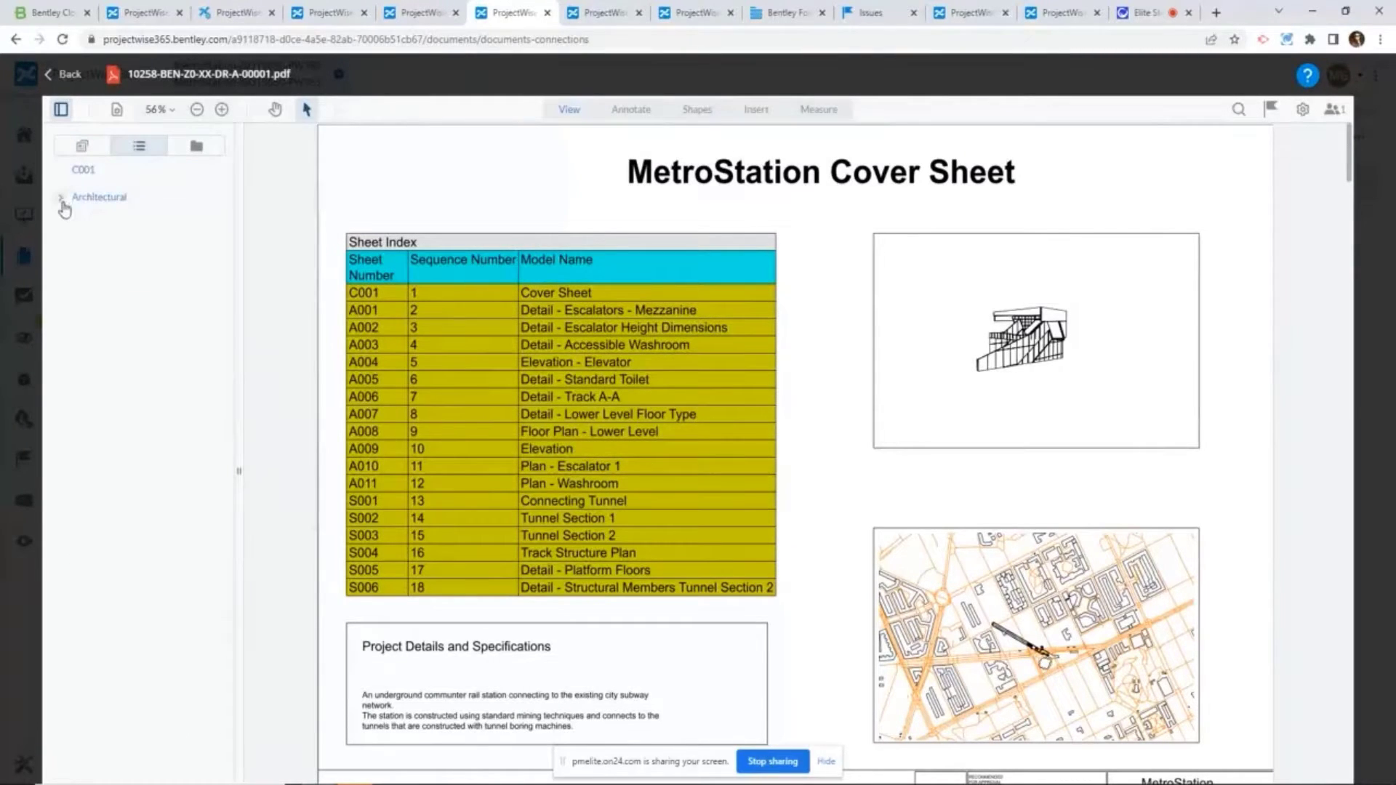
click(62, 204)
click(97, 414)
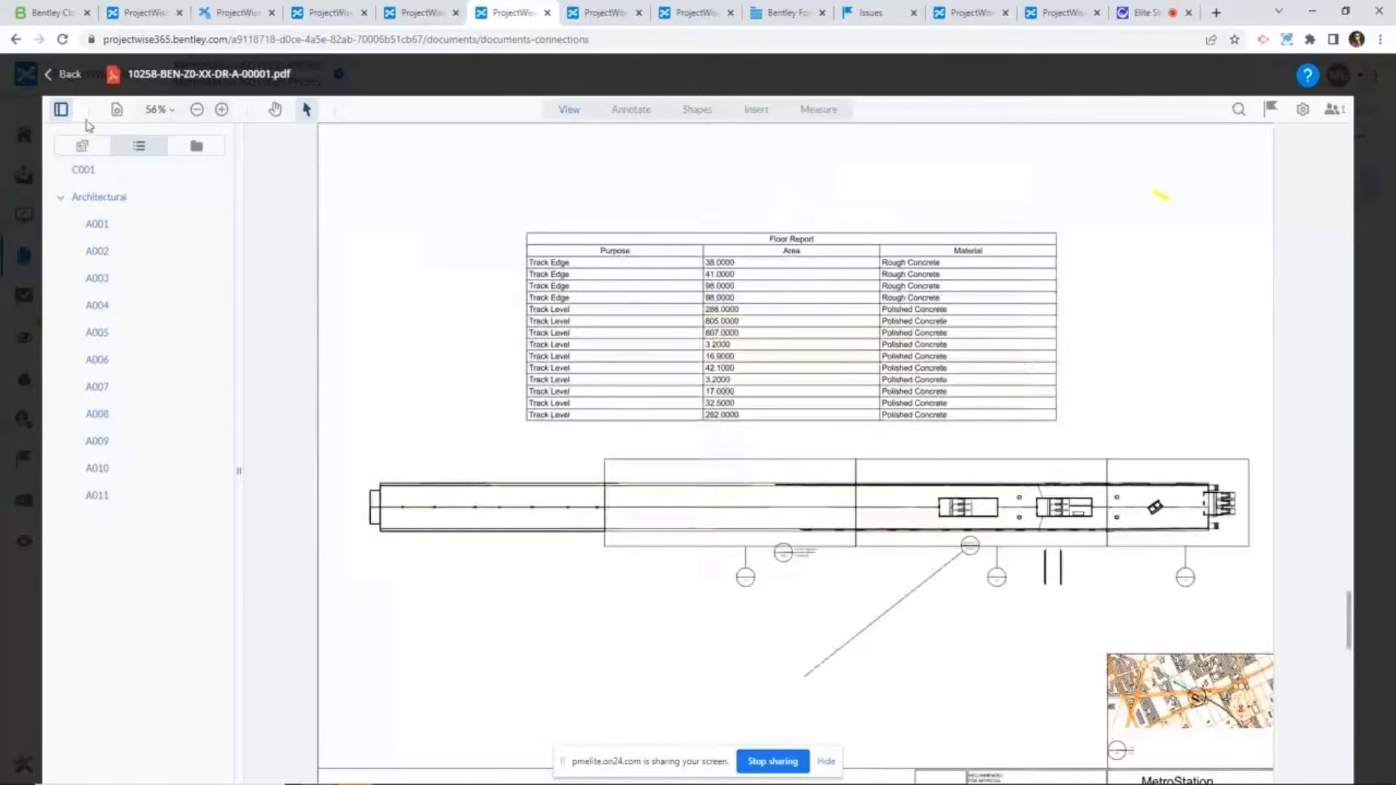
click(61, 111)
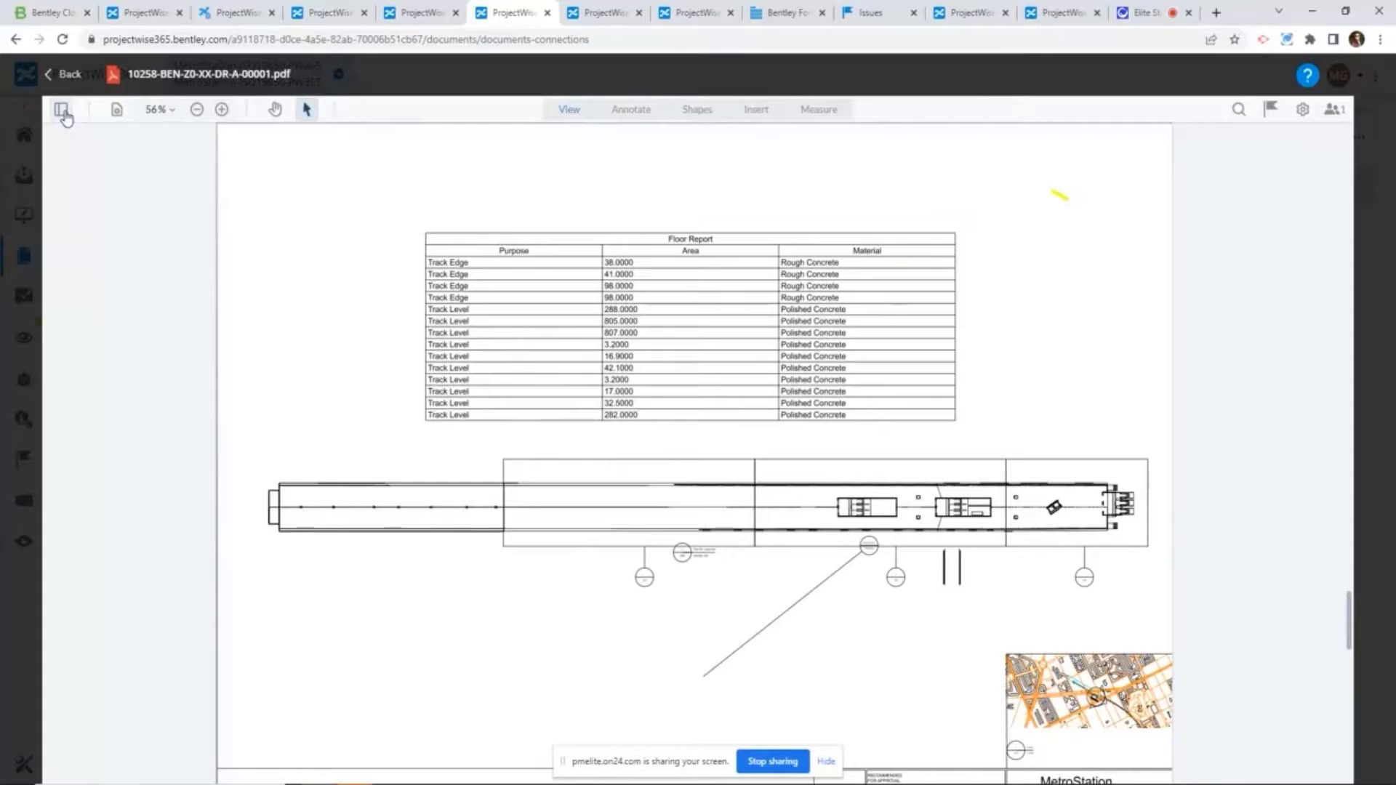
- Browse the Annotate, Shapes and Insert markup tools, try the signature tool, then select the stamp tool
click(639, 118)
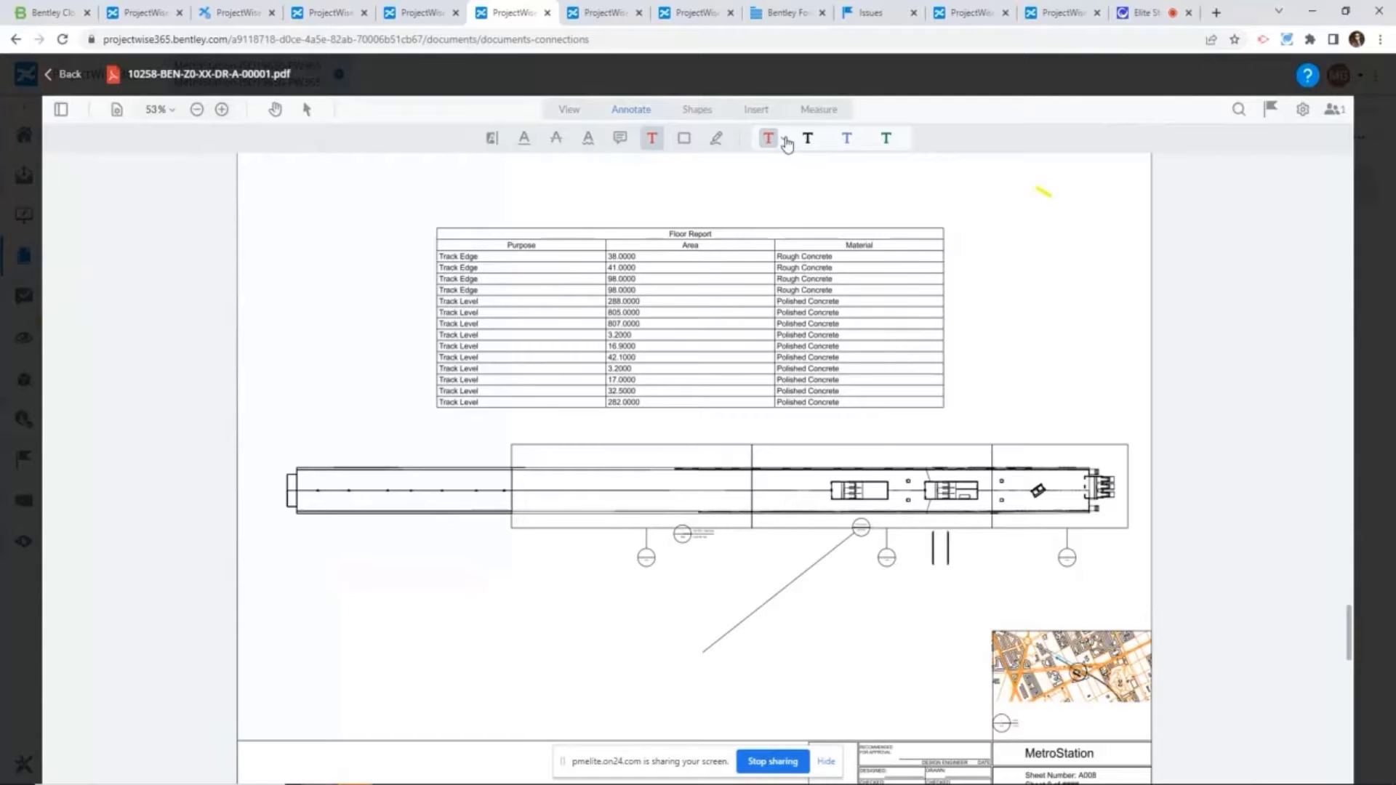
click(787, 142)
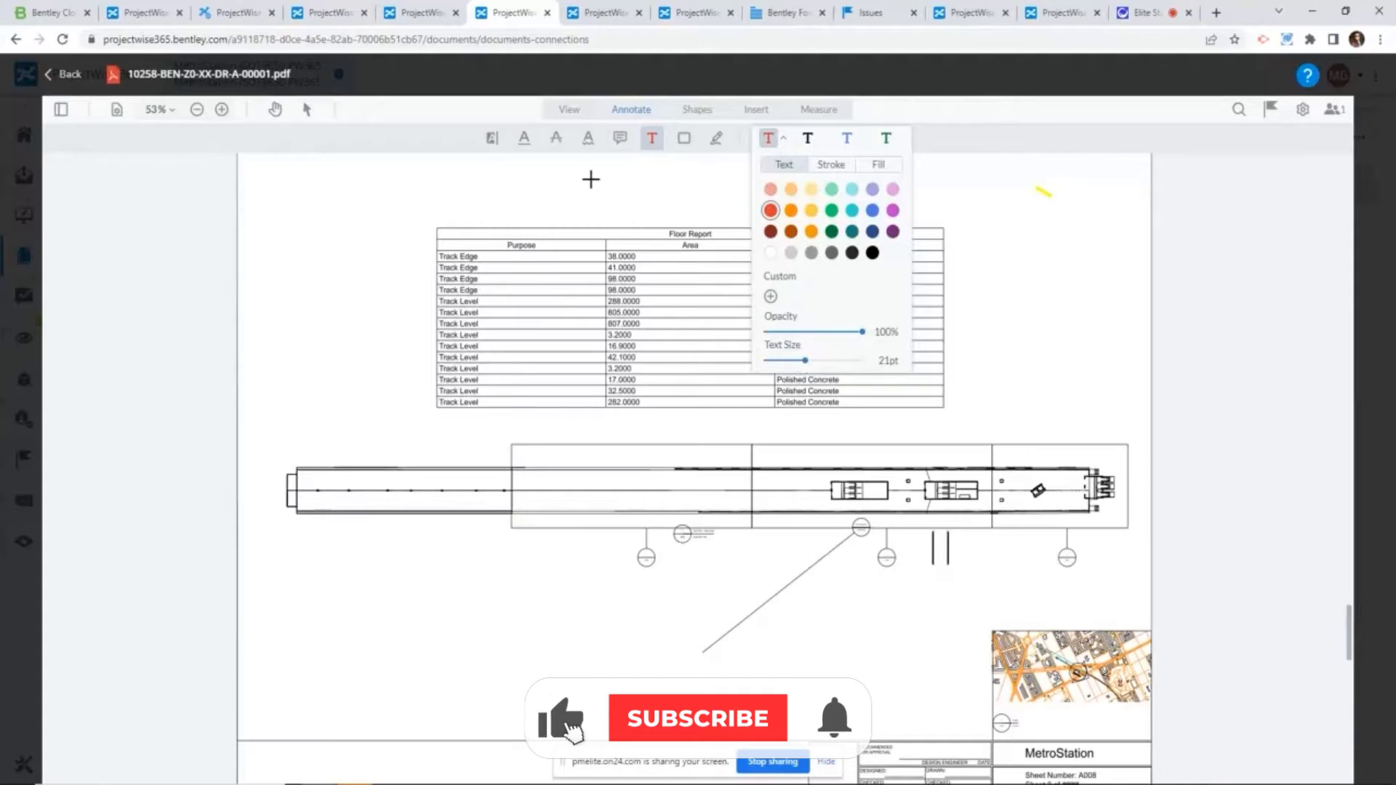
click(697, 111)
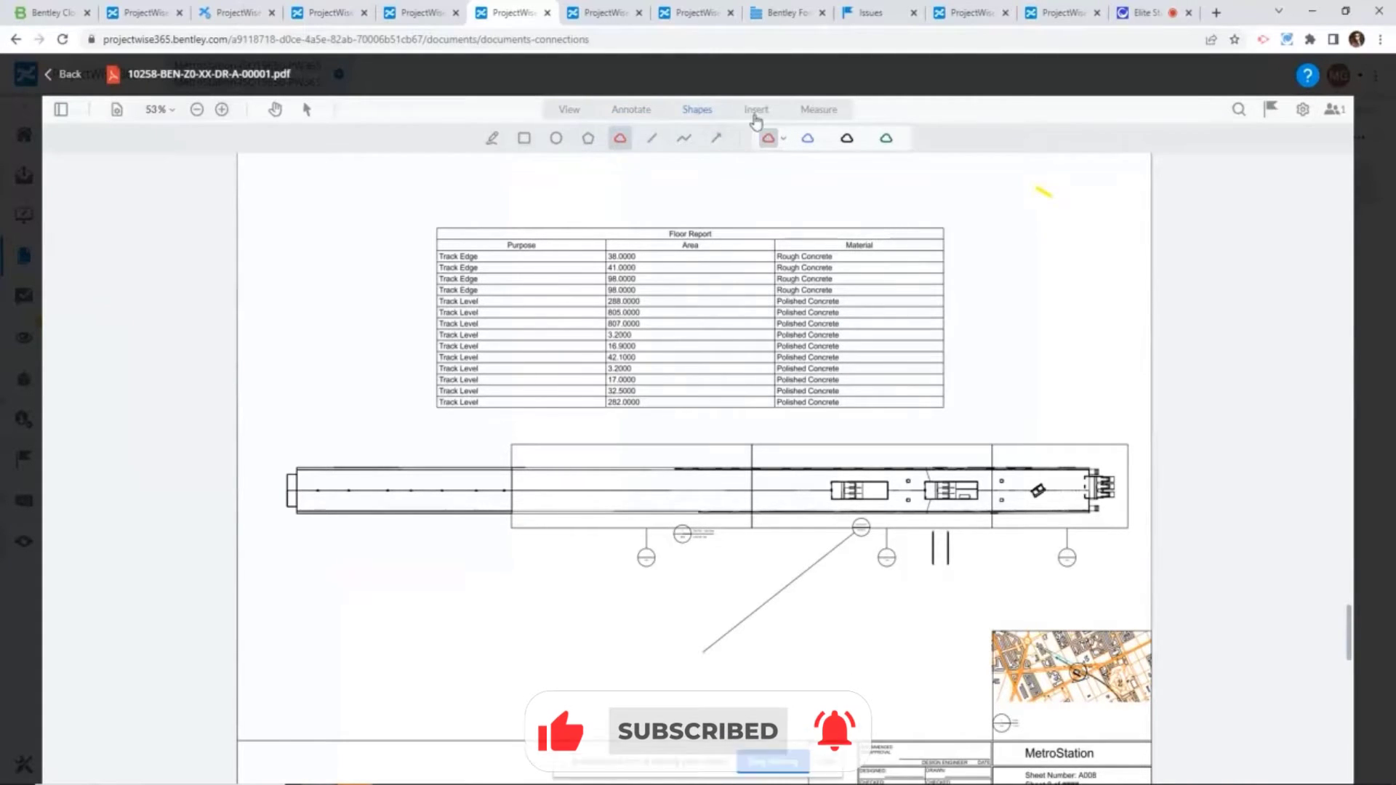
click(756, 117)
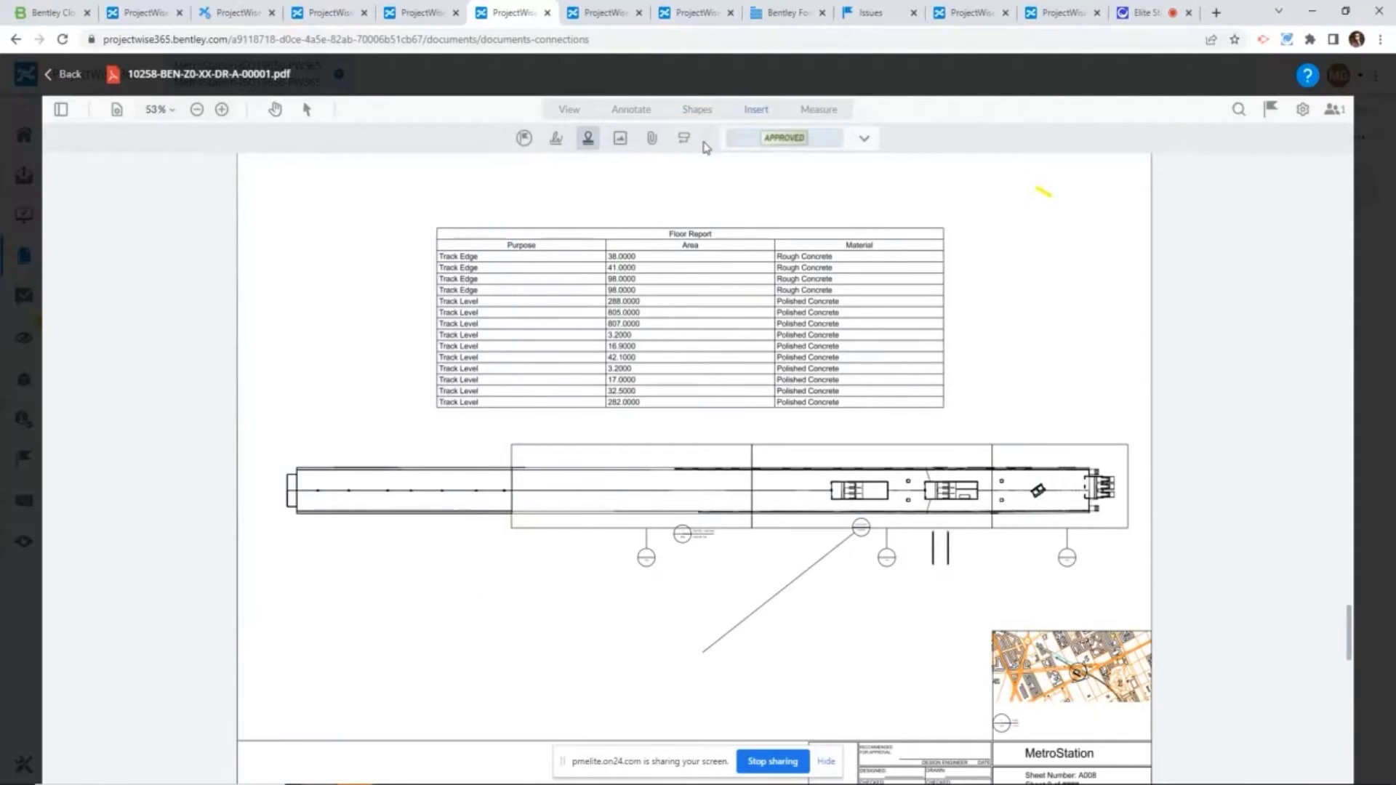
click(557, 139)
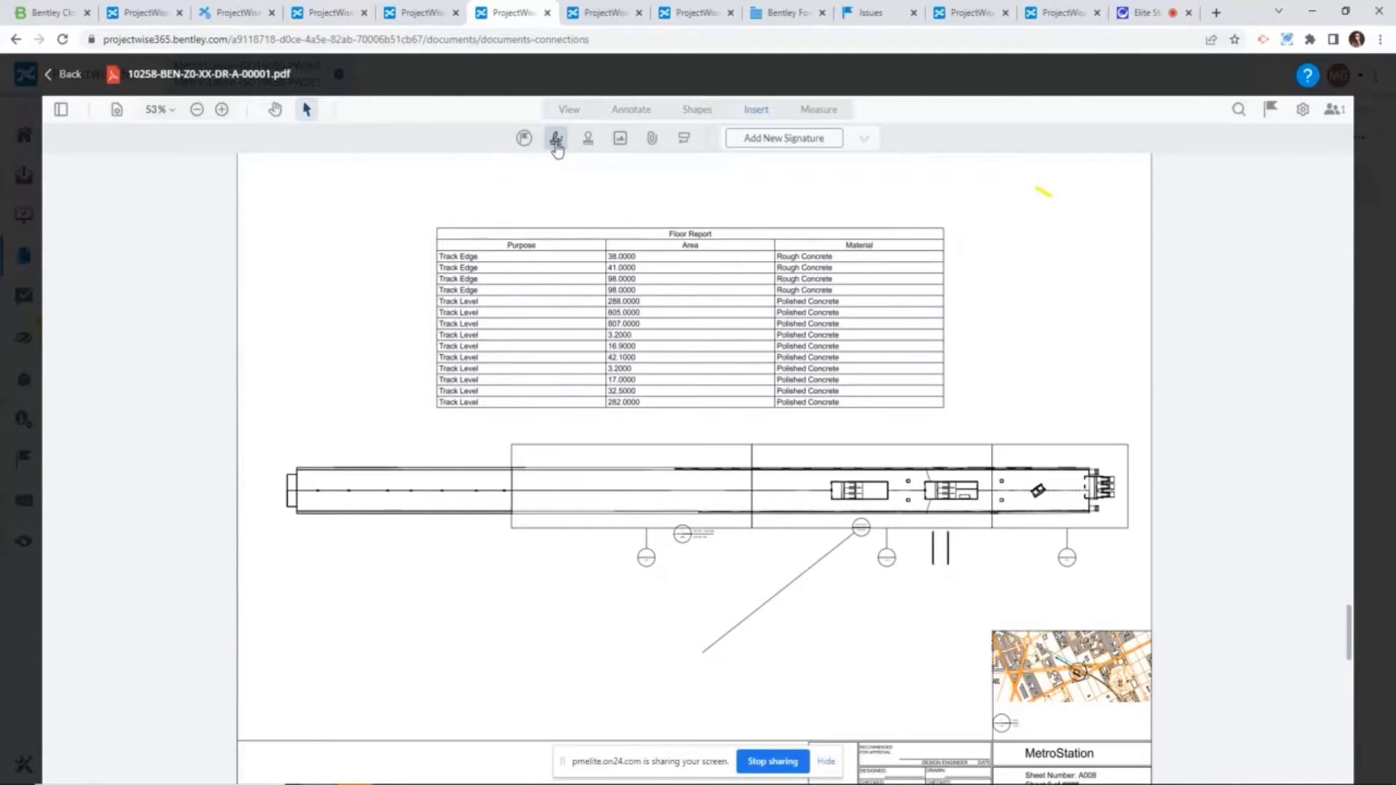
click(588, 139)
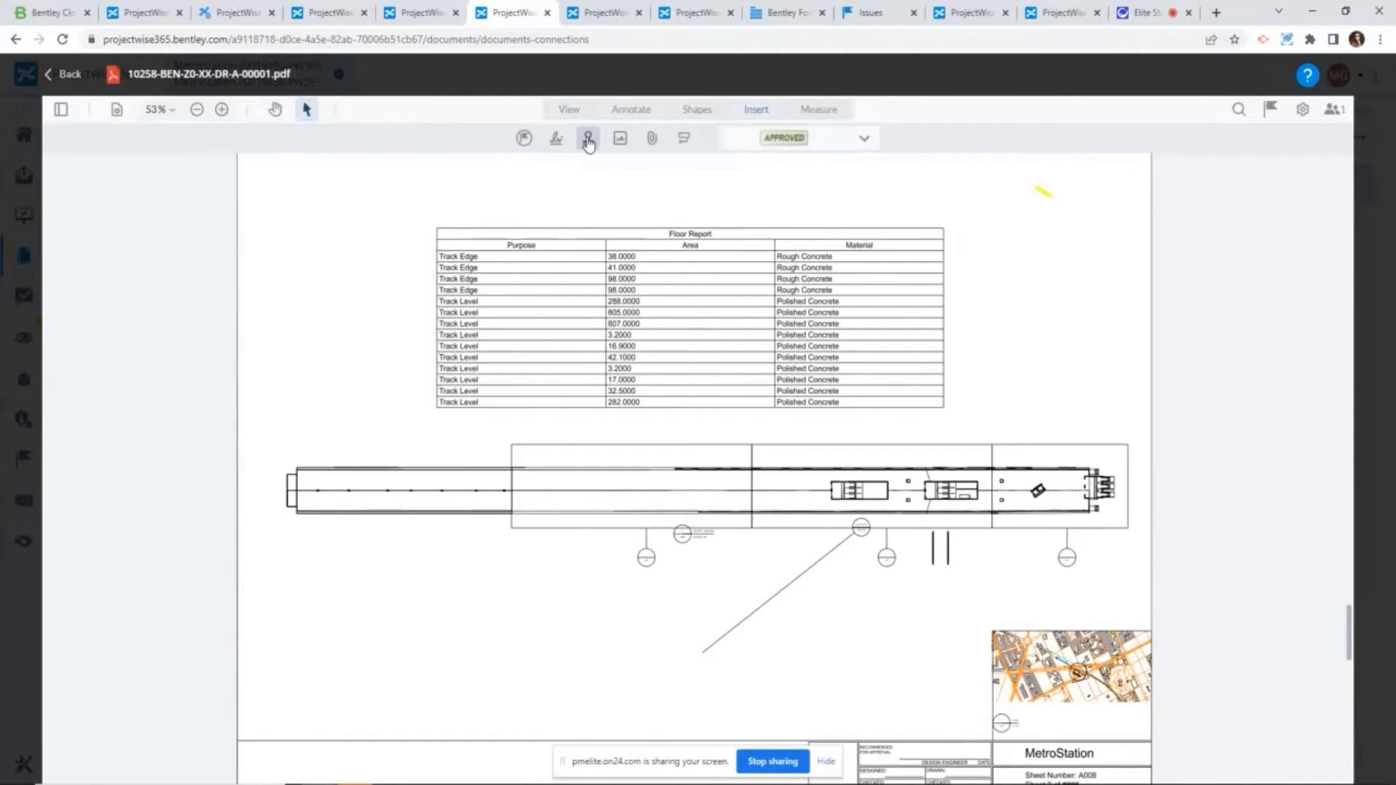
- Create a new custom stamp reading '90% Review', then reload the viewer with F5
click(864, 138)
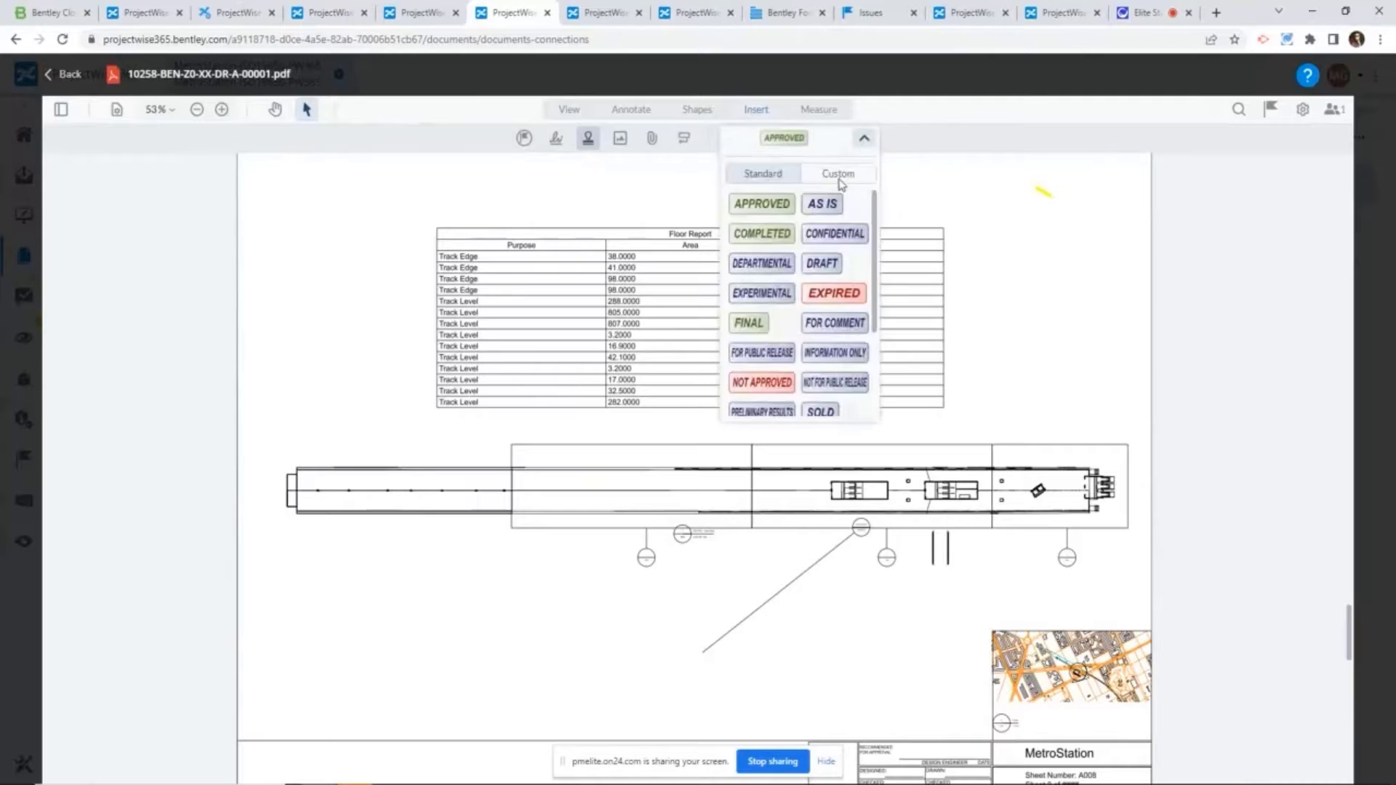
click(842, 180)
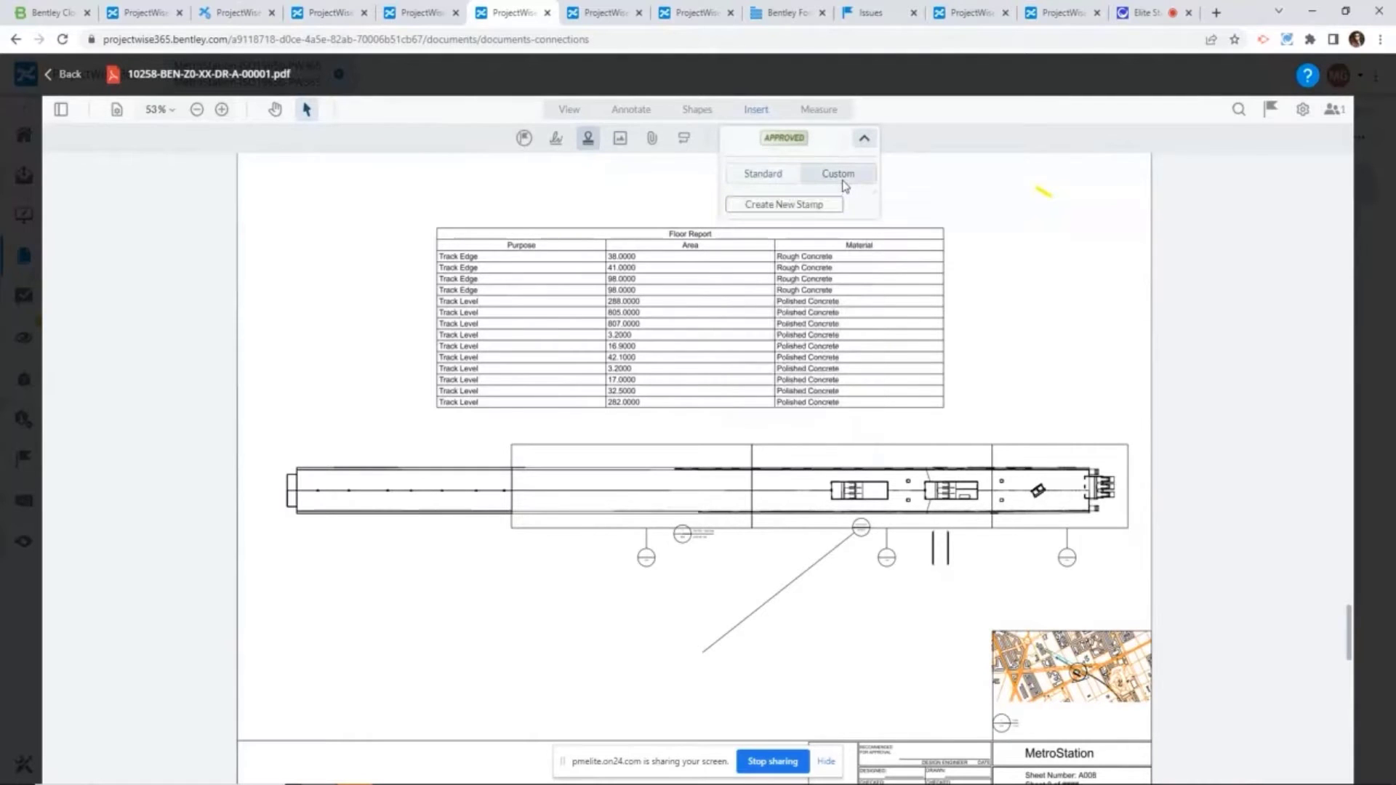
click(793, 209)
drag(674, 495, 518, 502)
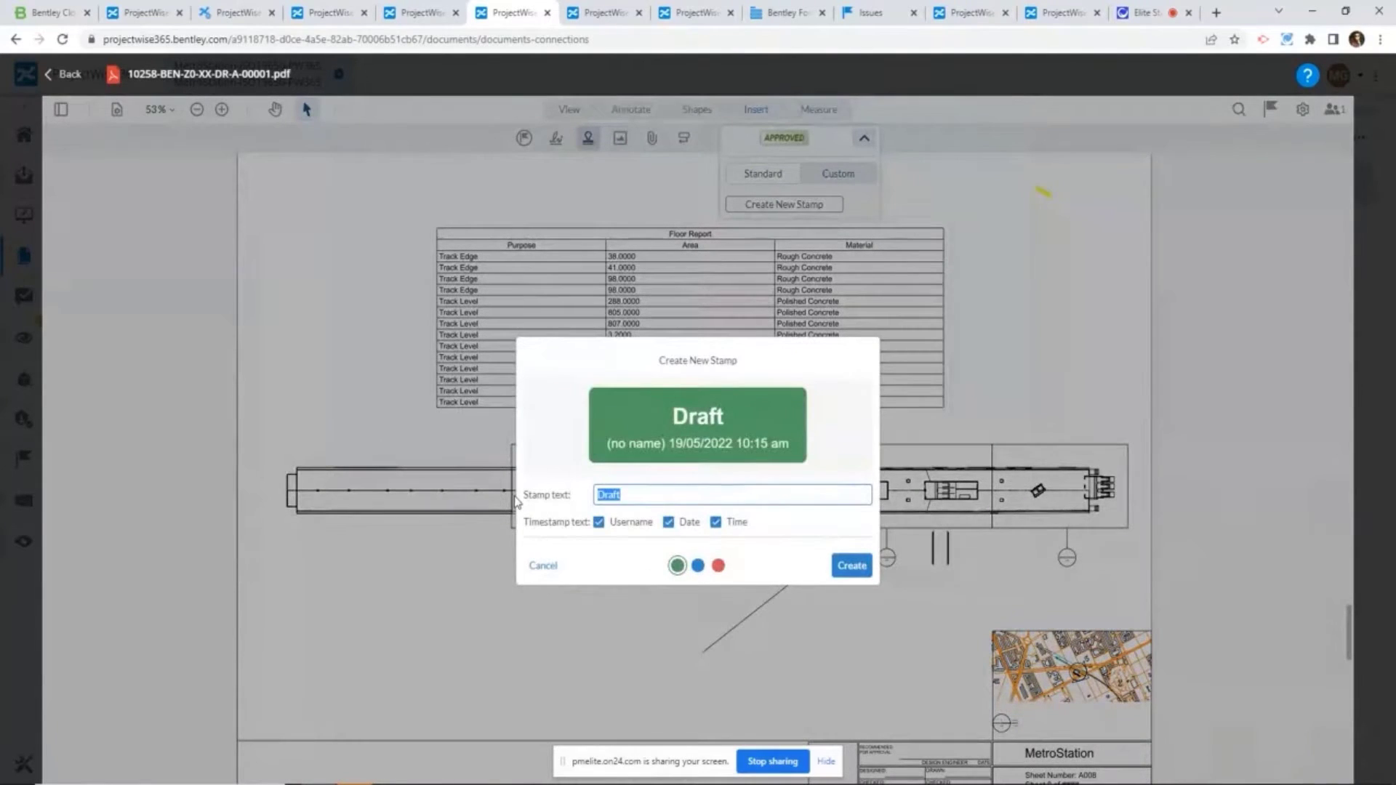
text(90% Review)
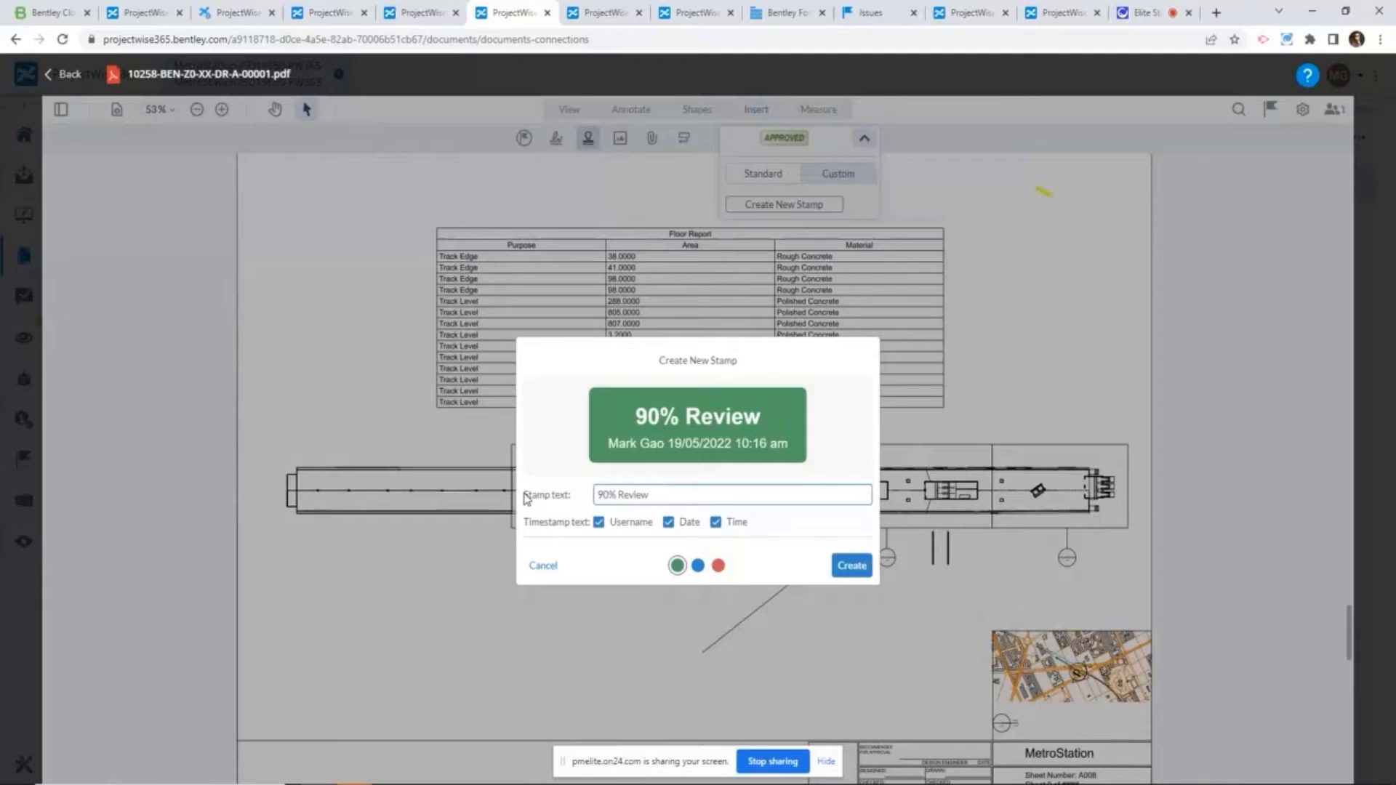
key(F5)
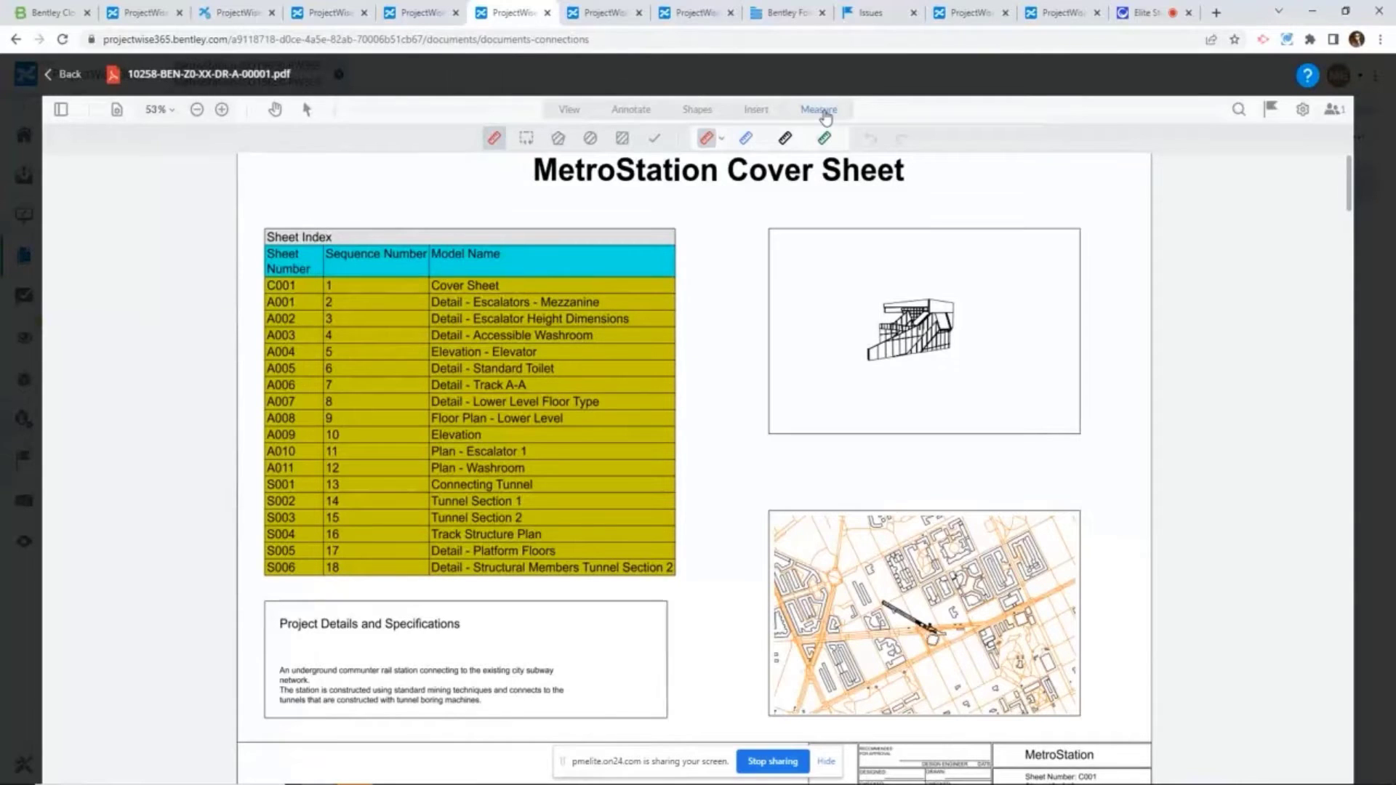
- Return to sheet A008 via the Architectural bookmarks in the side panel
click(60, 111)
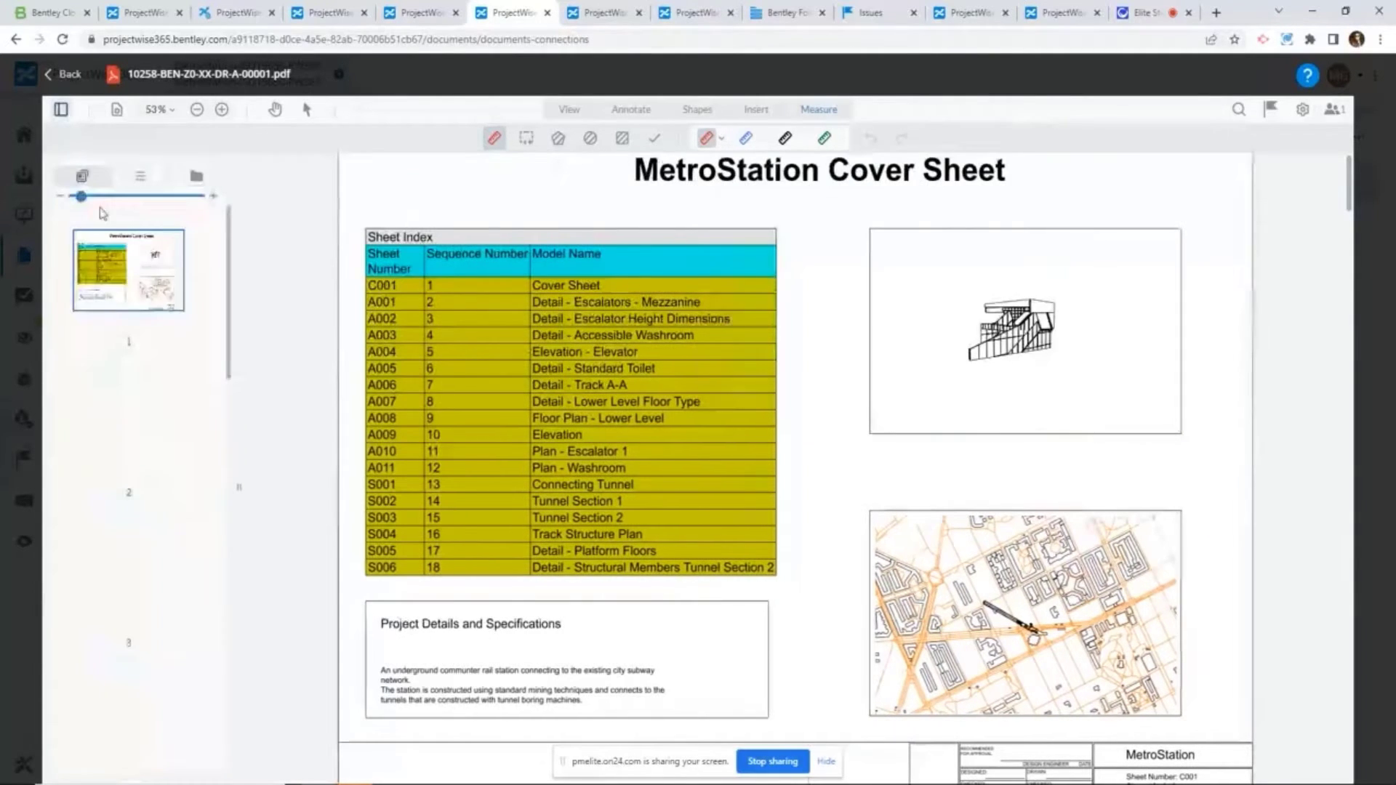
click(139, 177)
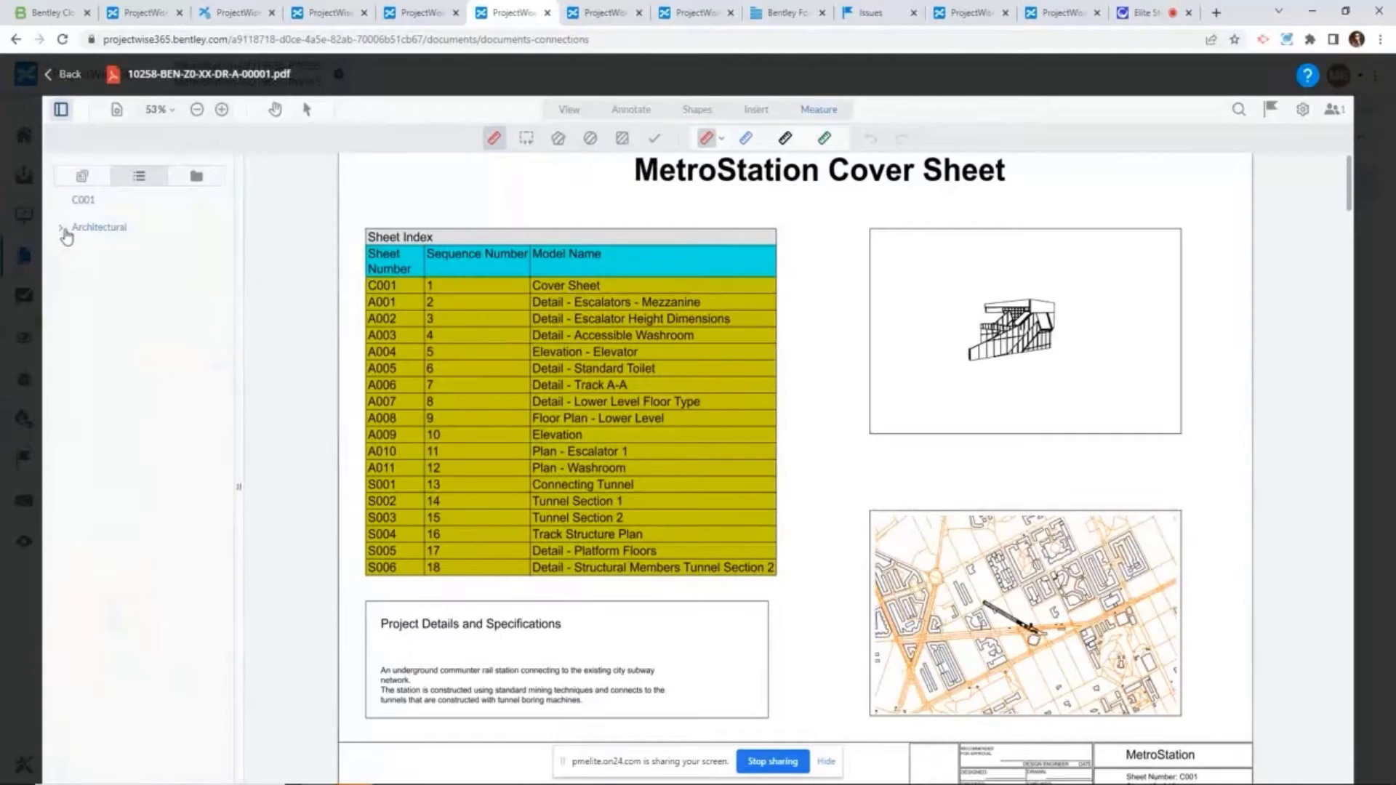
click(60, 227)
click(96, 445)
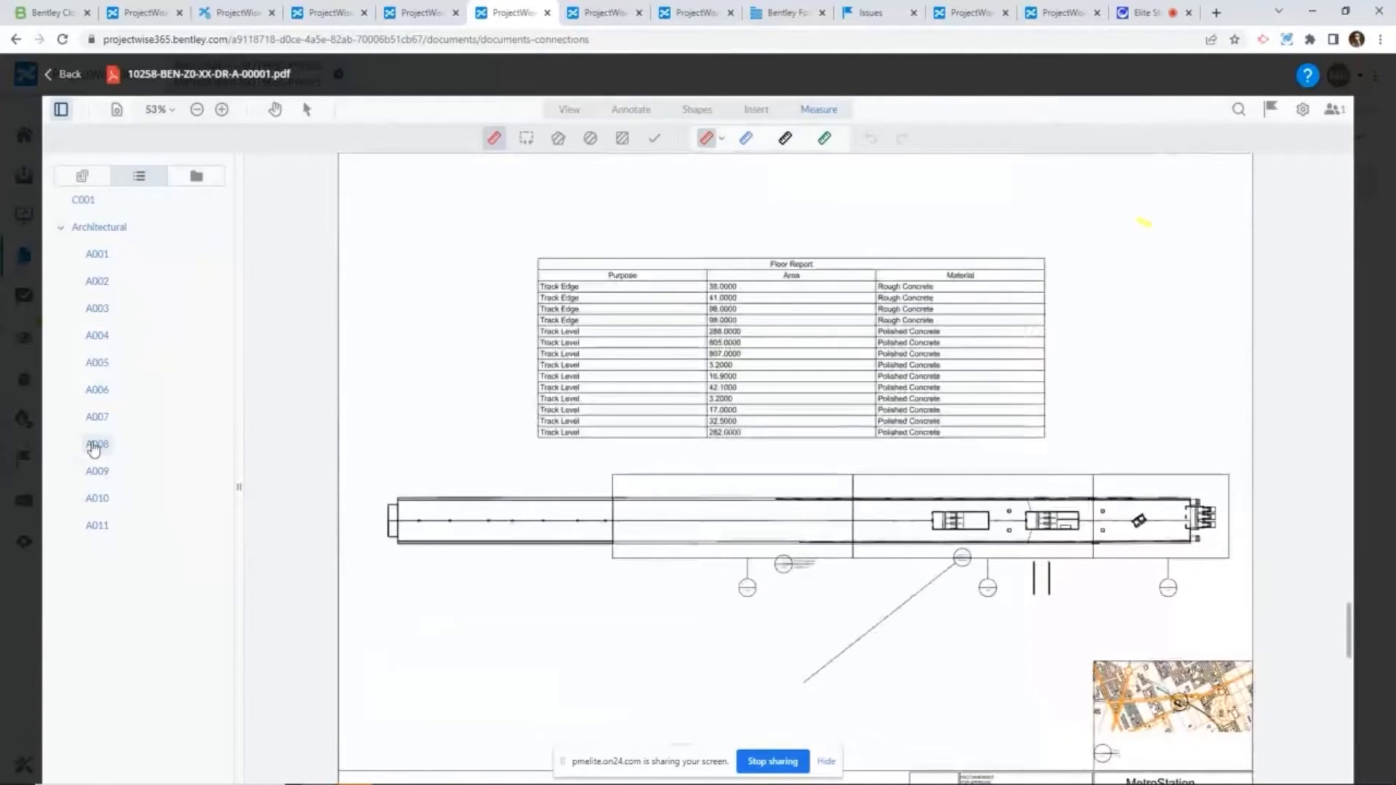
click(60, 111)
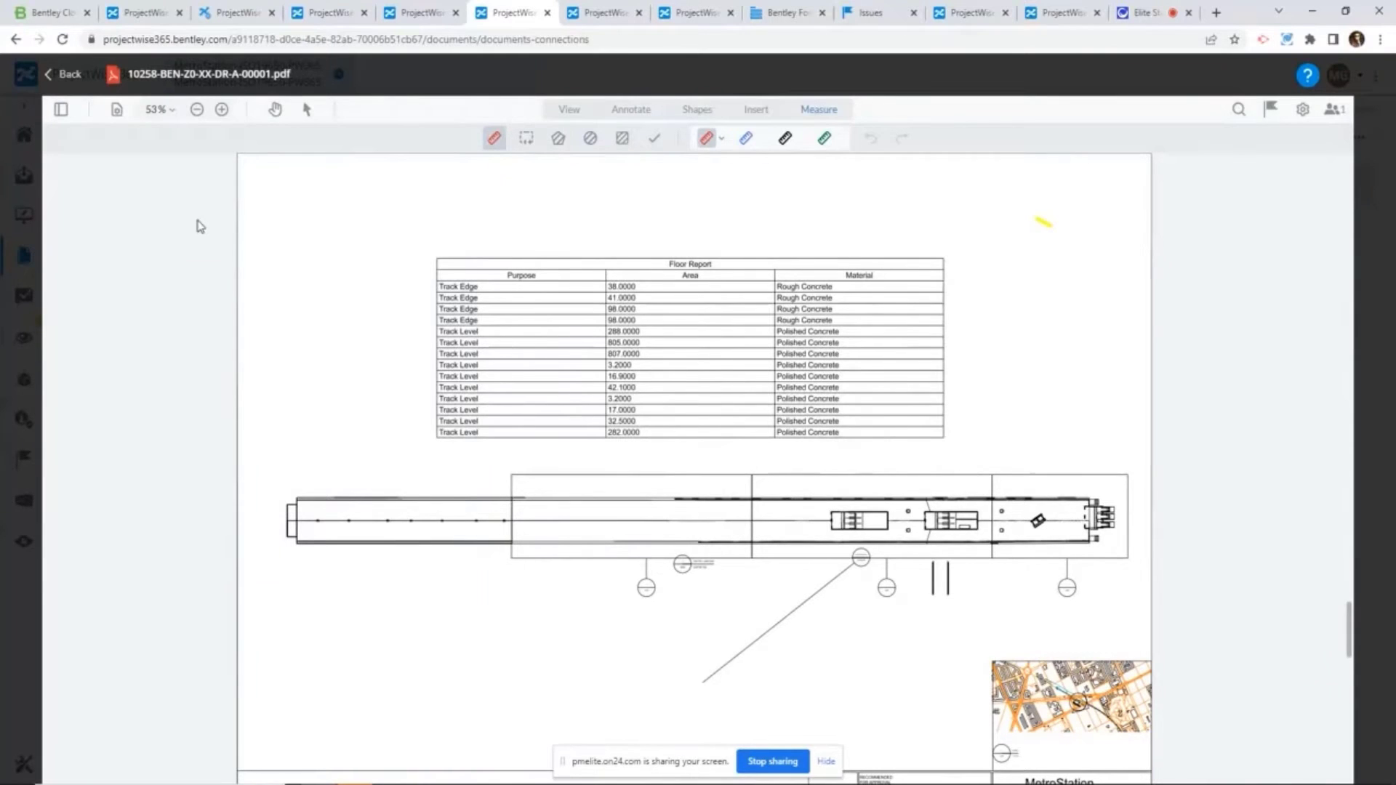
- Draw a red freehand loop around the Floor Report table and show the page annotations list
click(632, 112)
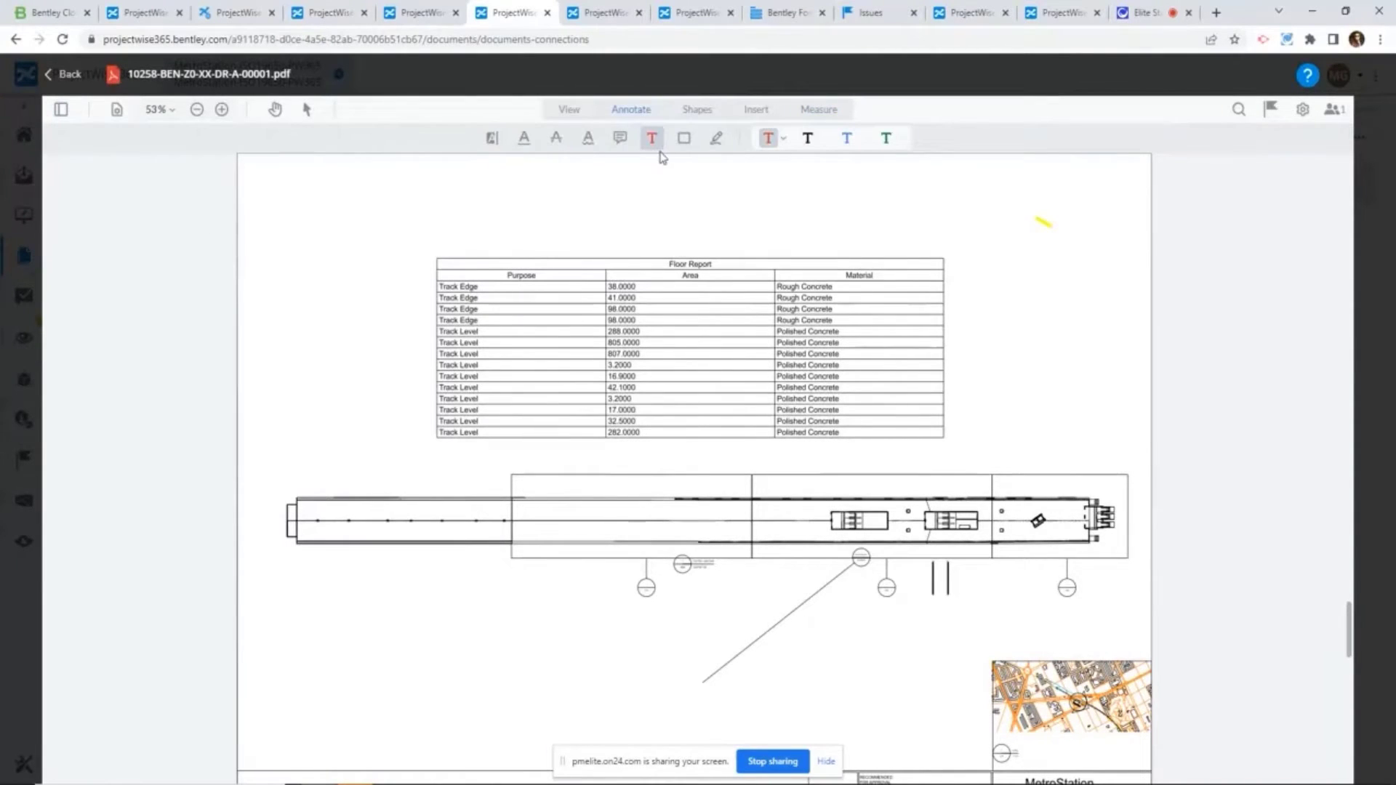
click(716, 143)
mouse_move(492, 197)
mouse_down()
mouse_move(429, 228)
mouse_move(383, 399)
mouse_move(975, 534)
mouse_move(1038, 349)
mouse_move(591, 196)
mouse_move(483, 196)
mouse_up()
click(1271, 109)
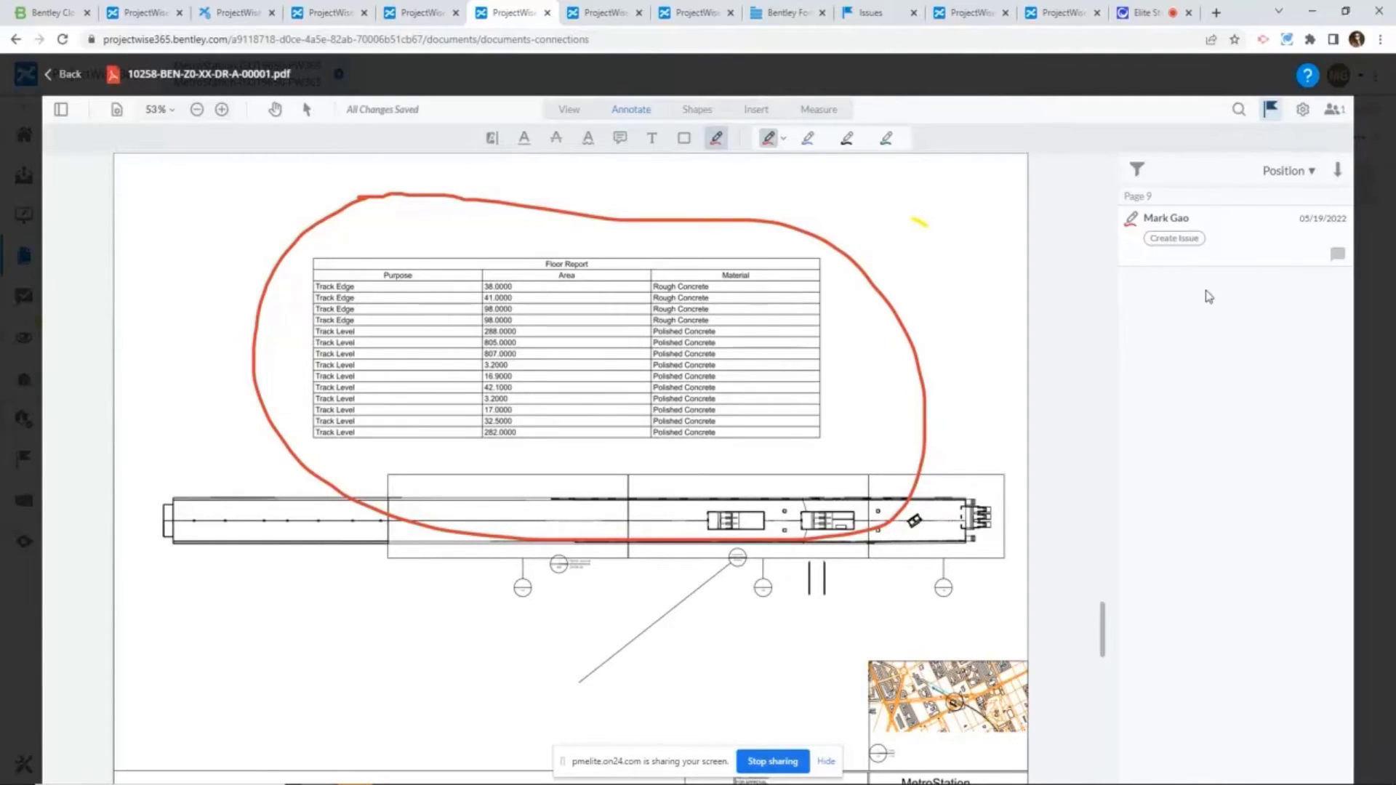
- Start a Design Issue from the markup with subject 'incomplete info', due 05/20/2022
click(1190, 244)
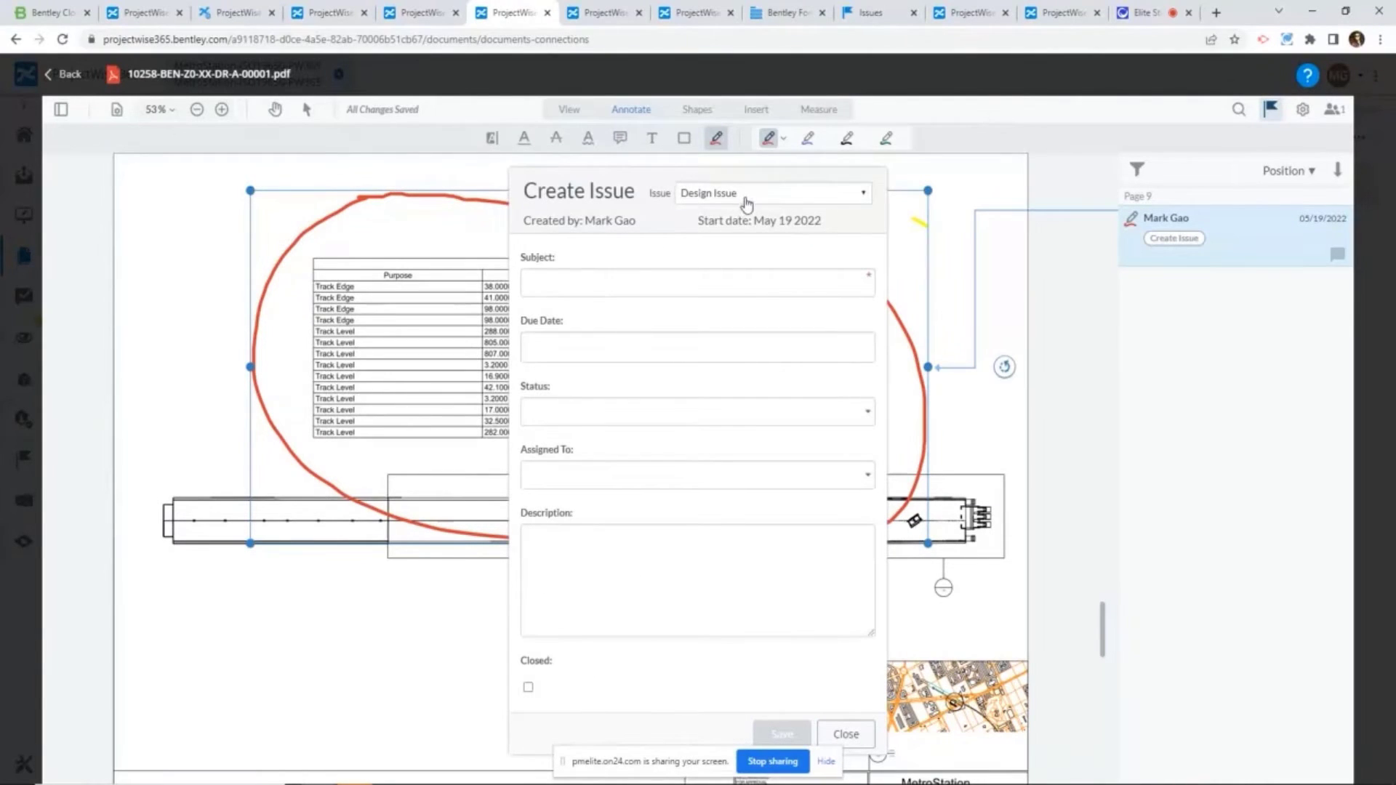
click(746, 202)
click(747, 203)
click(615, 285)
text(inc)
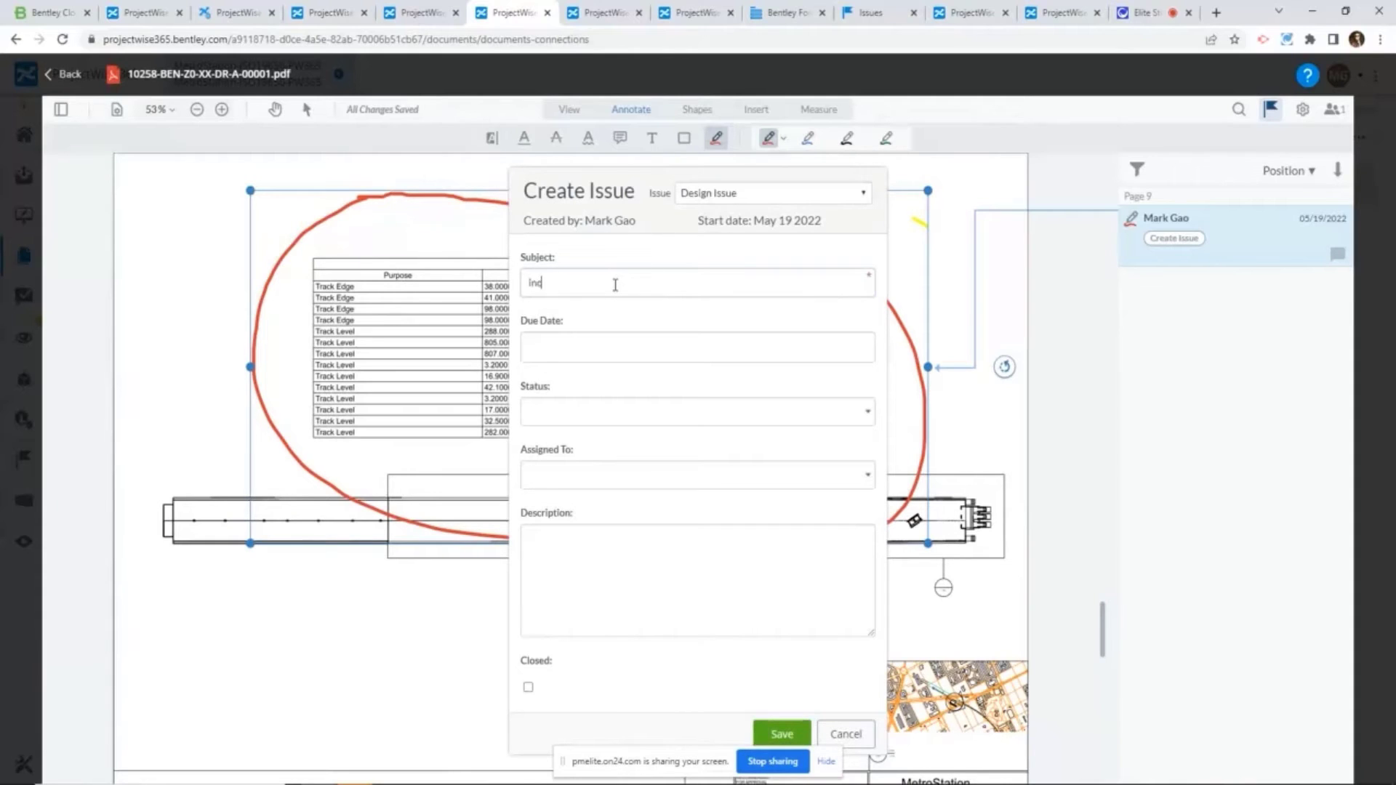
text(omplete info)
click(624, 352)
click(668, 241)
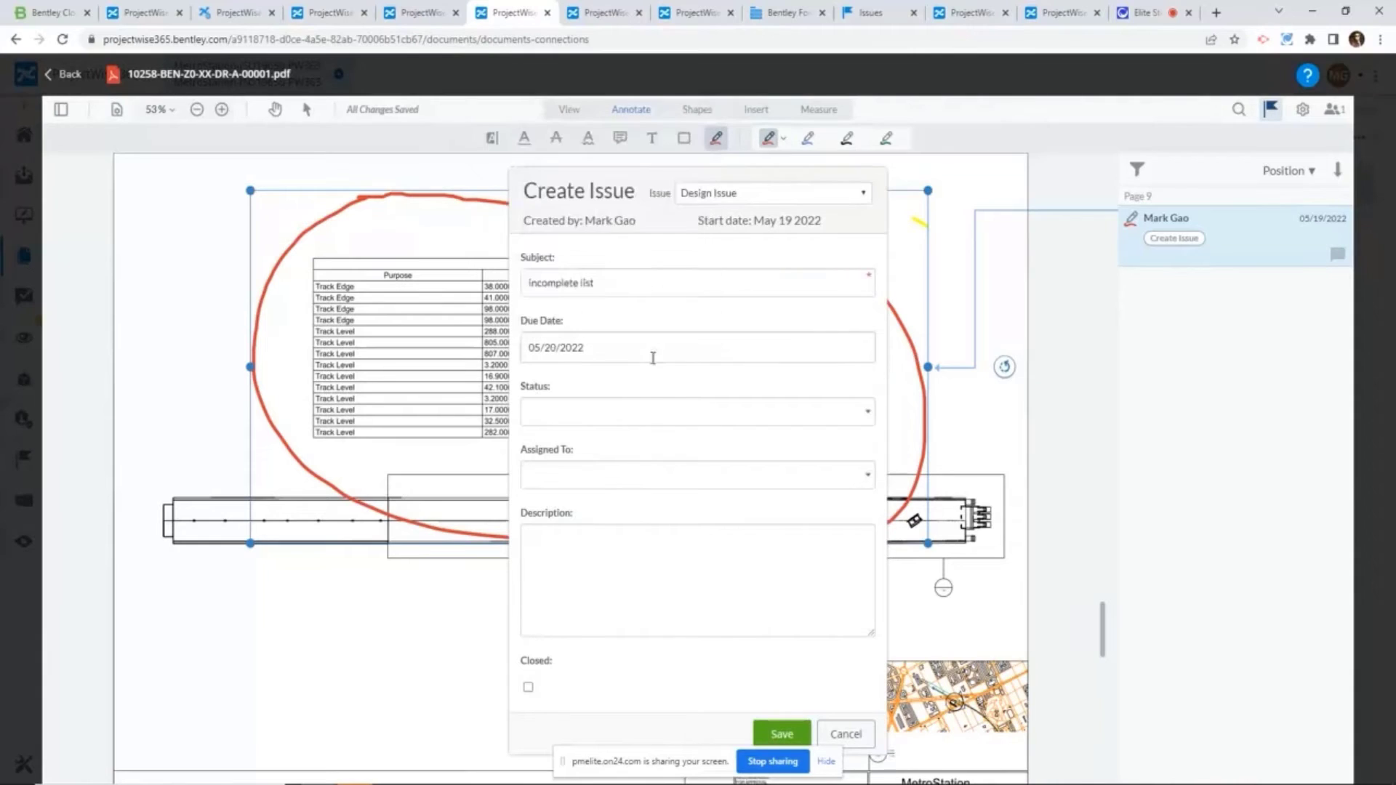
- Set the issue status to Assigned, assign it to its creator, and save it
click(628, 413)
click(575, 468)
click(584, 472)
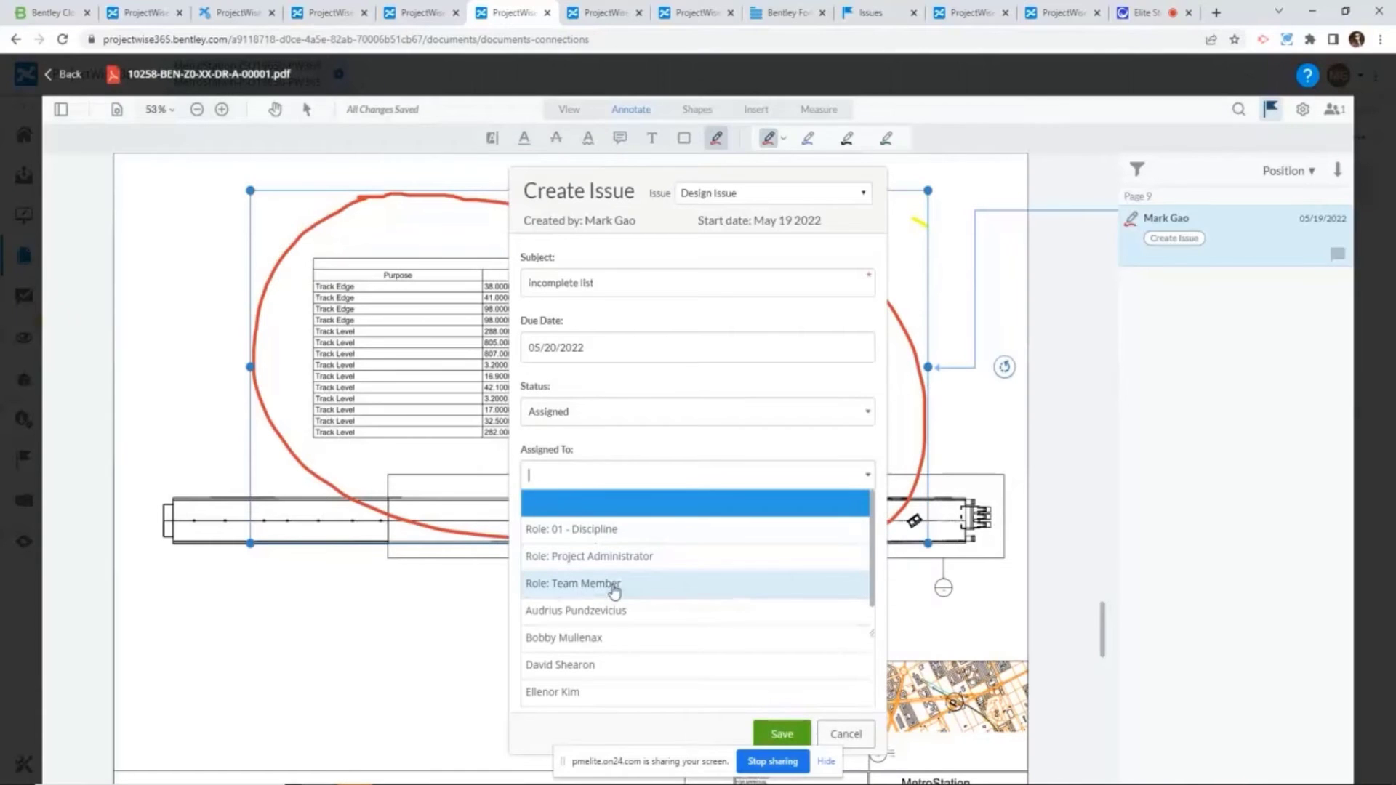
scroll(616, 598, down, 1)
scroll(616, 598, down, 1)
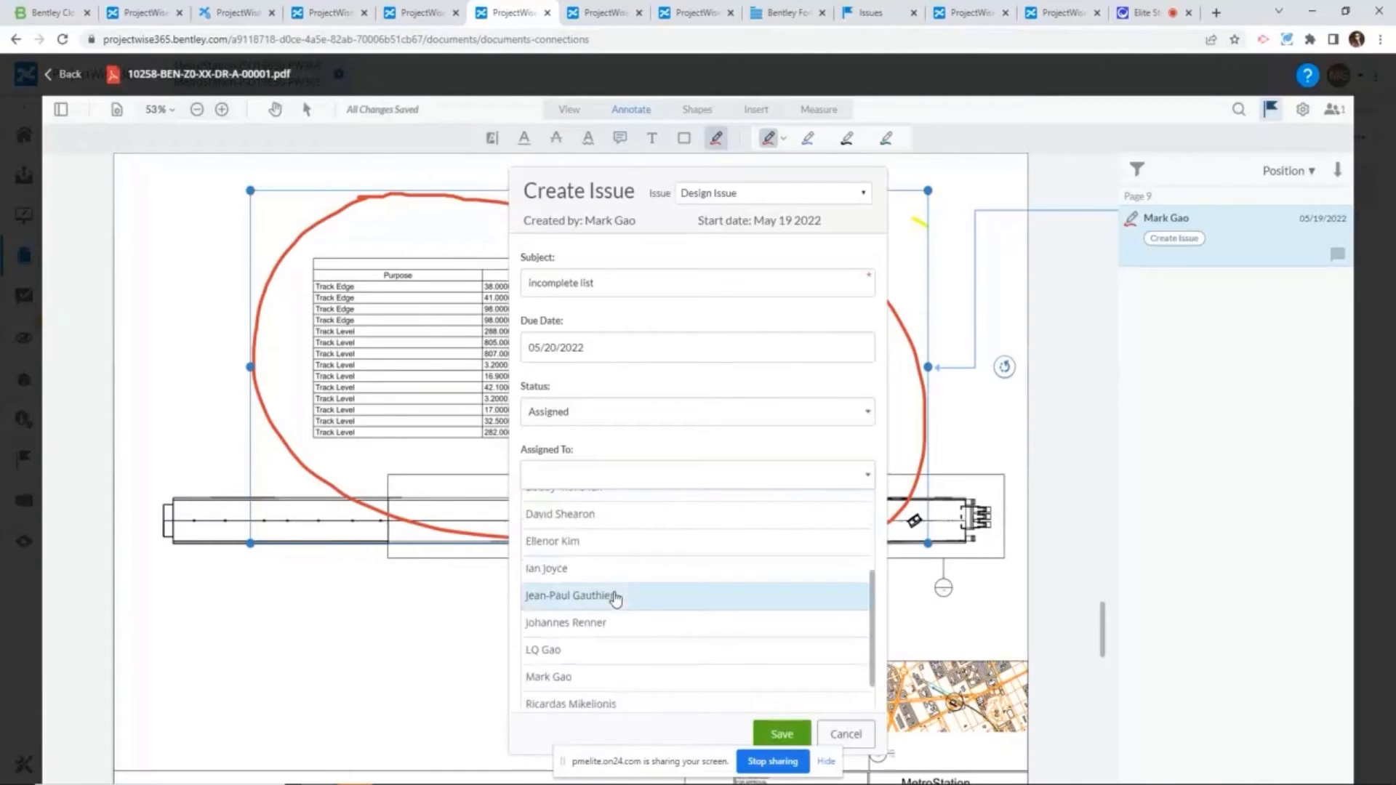
click(617, 678)
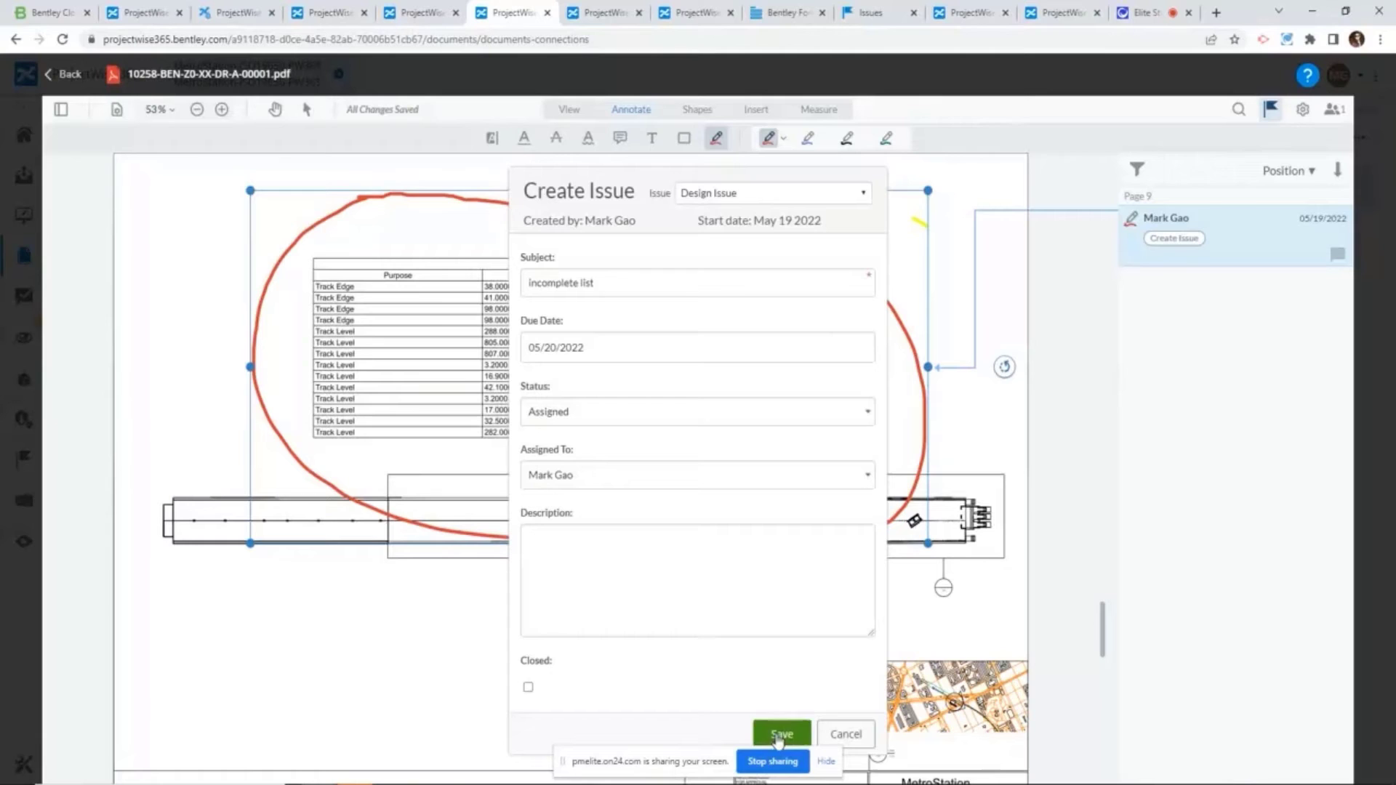
click(776, 733)
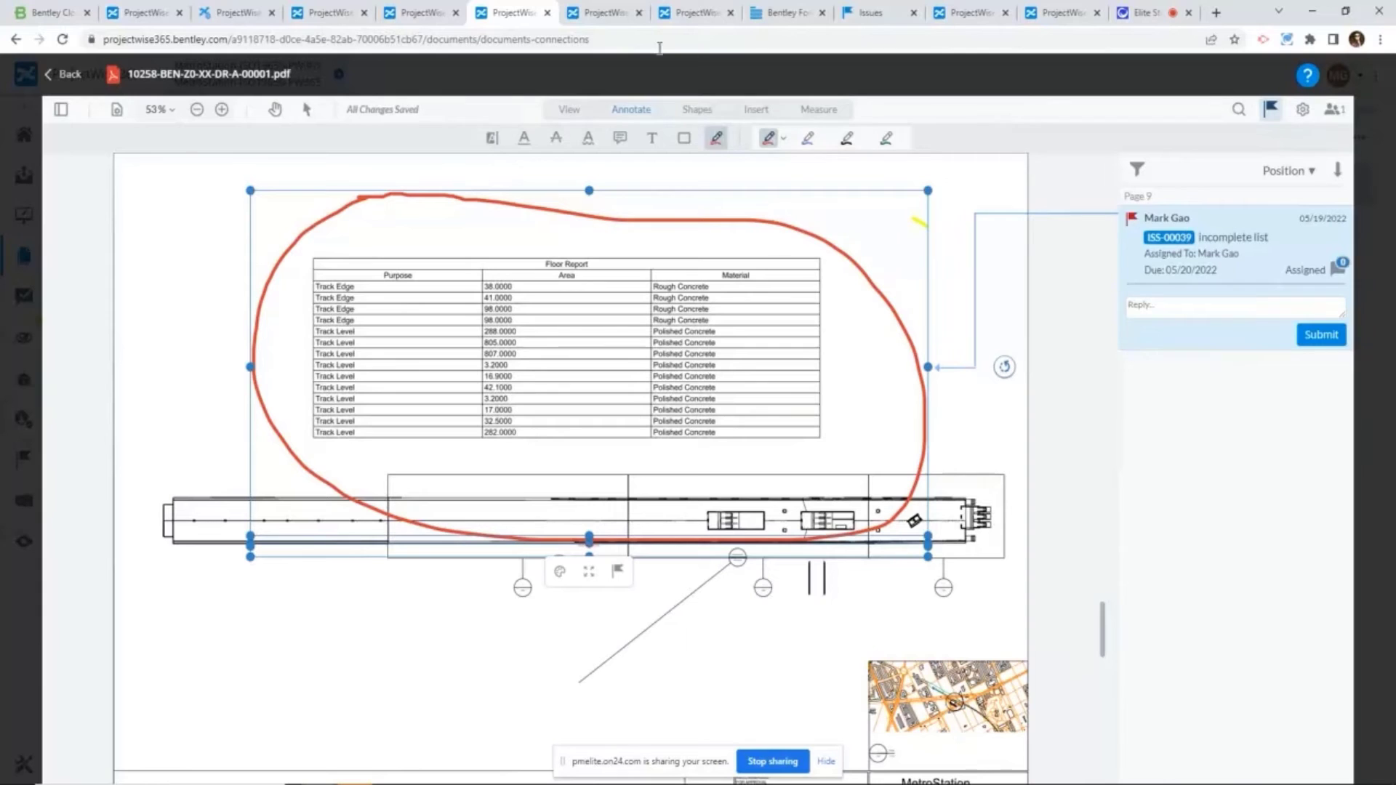
- Filter the Issues list to Open Items, showing ISS-00039 among the open issues
click(613, 18)
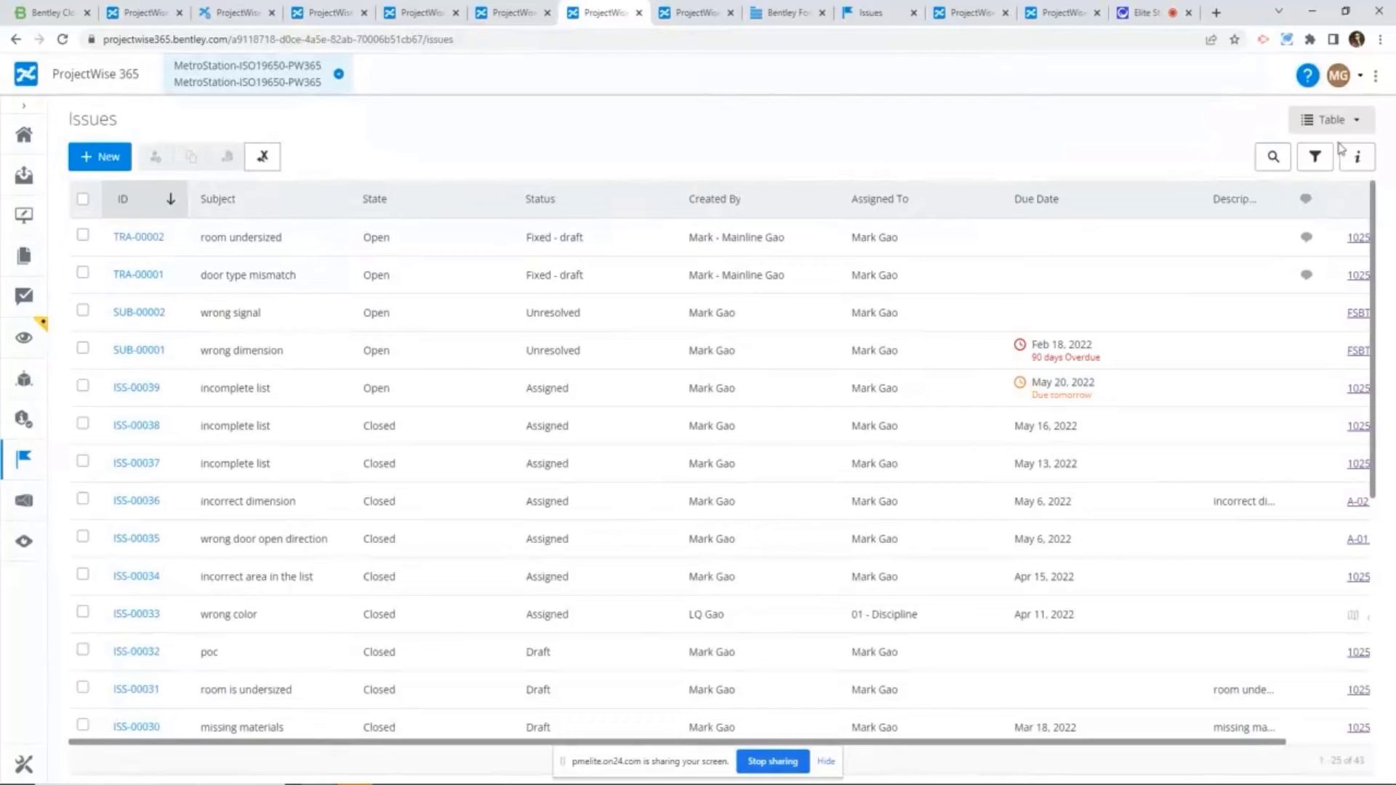
click(1314, 156)
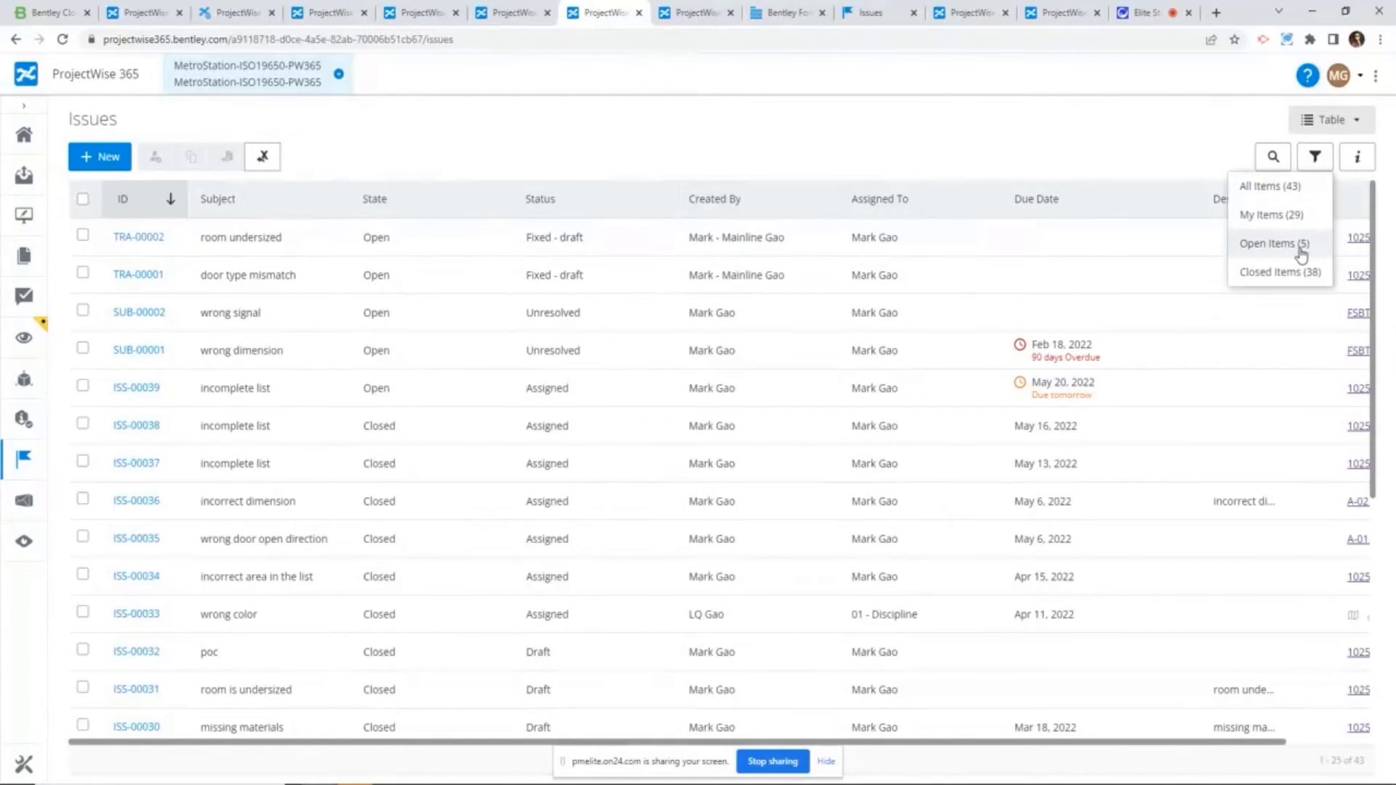
click(1301, 256)
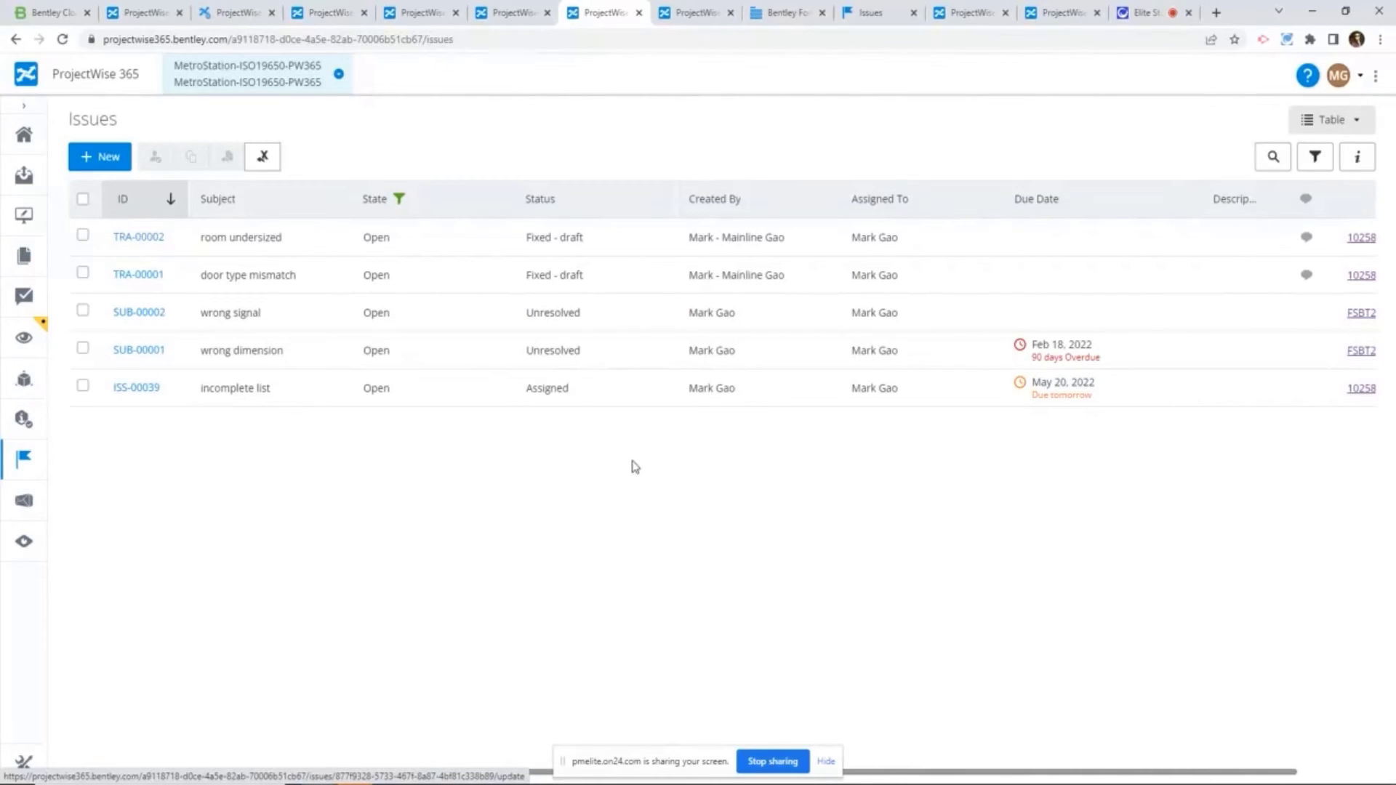
click(1361, 390)
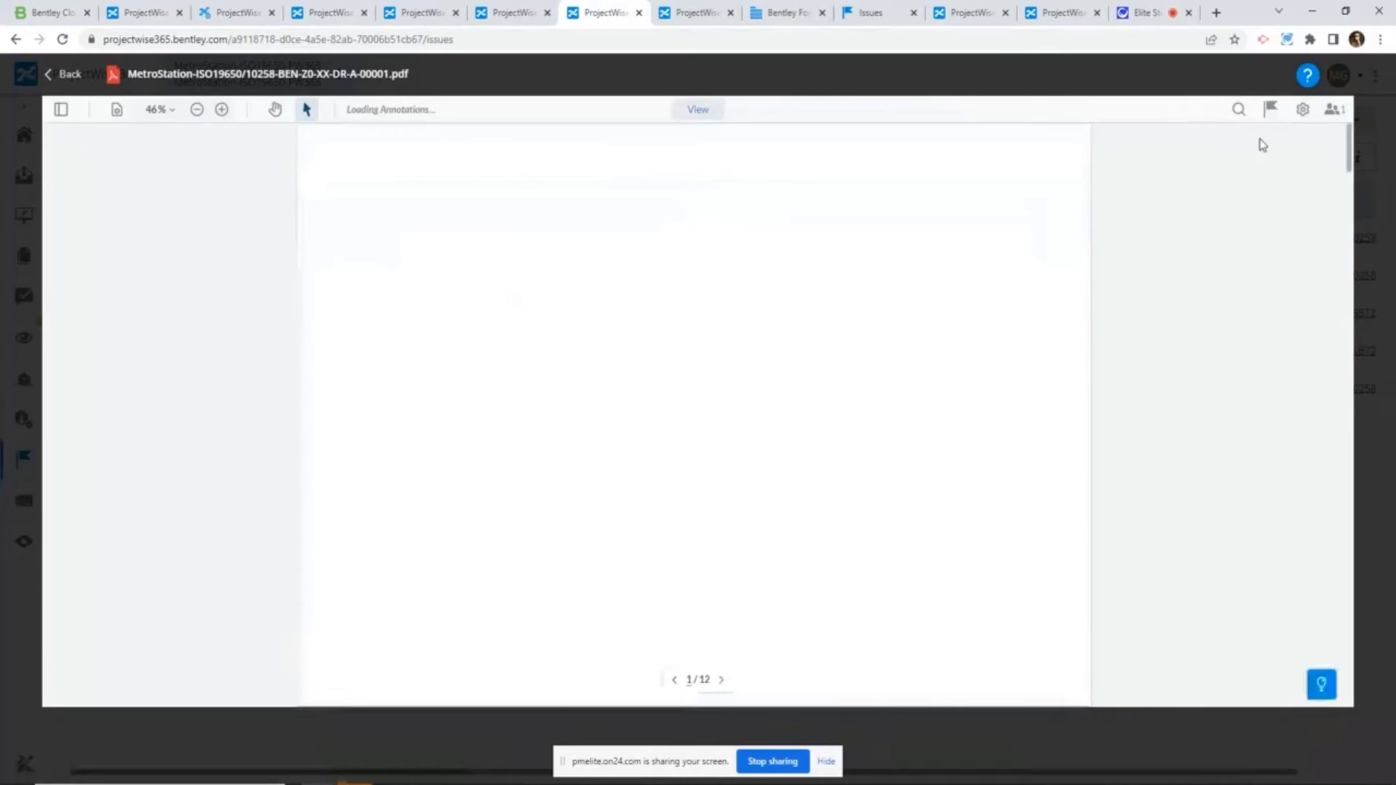
click(1270, 109)
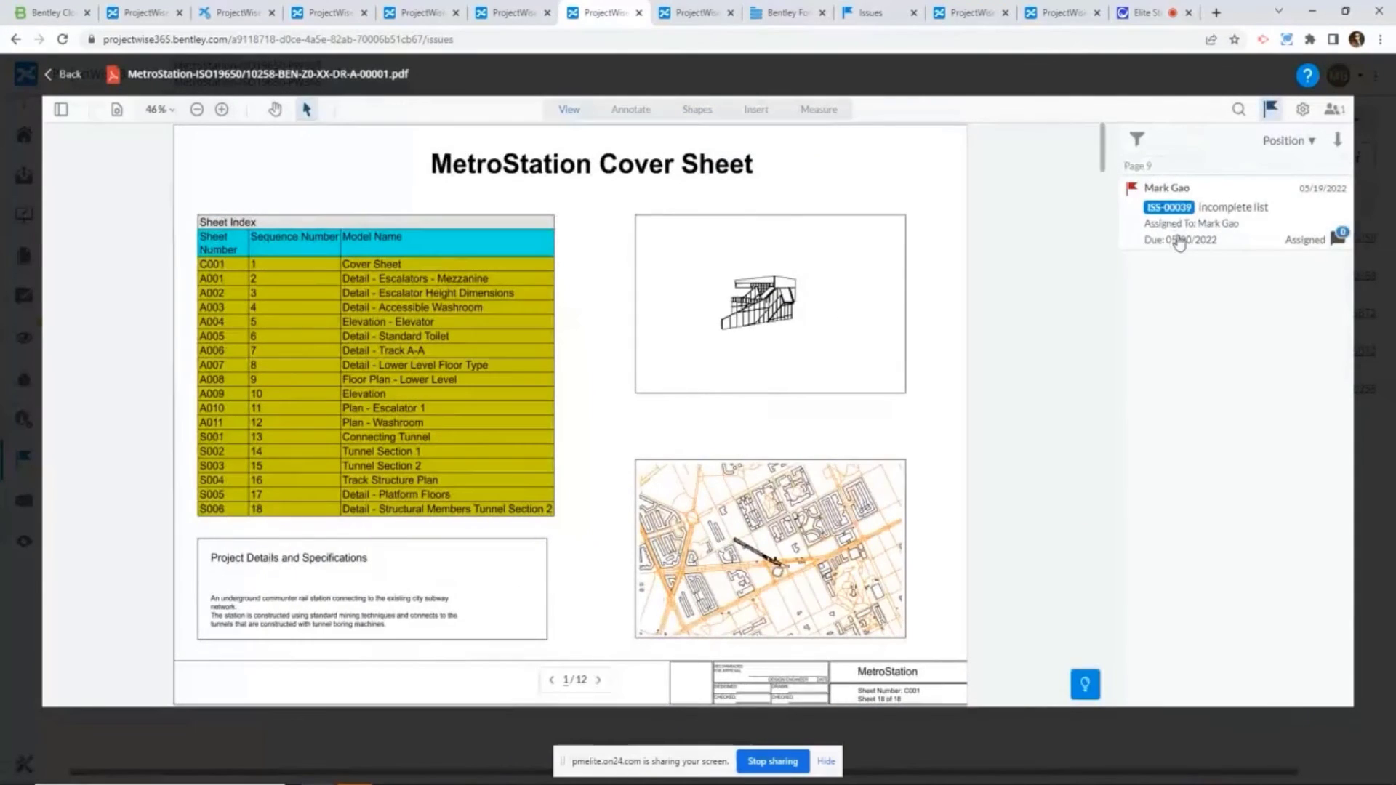
click(1178, 244)
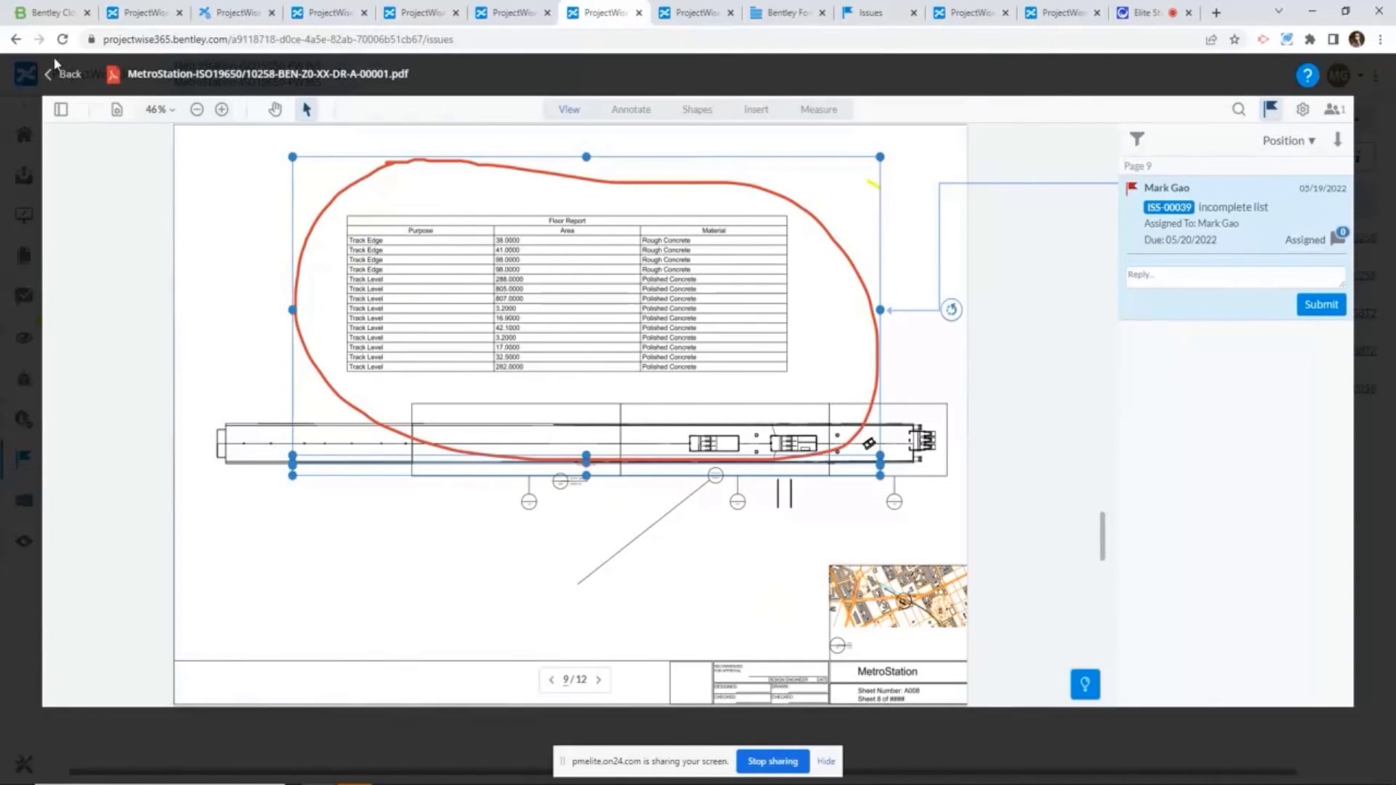
click(70, 75)
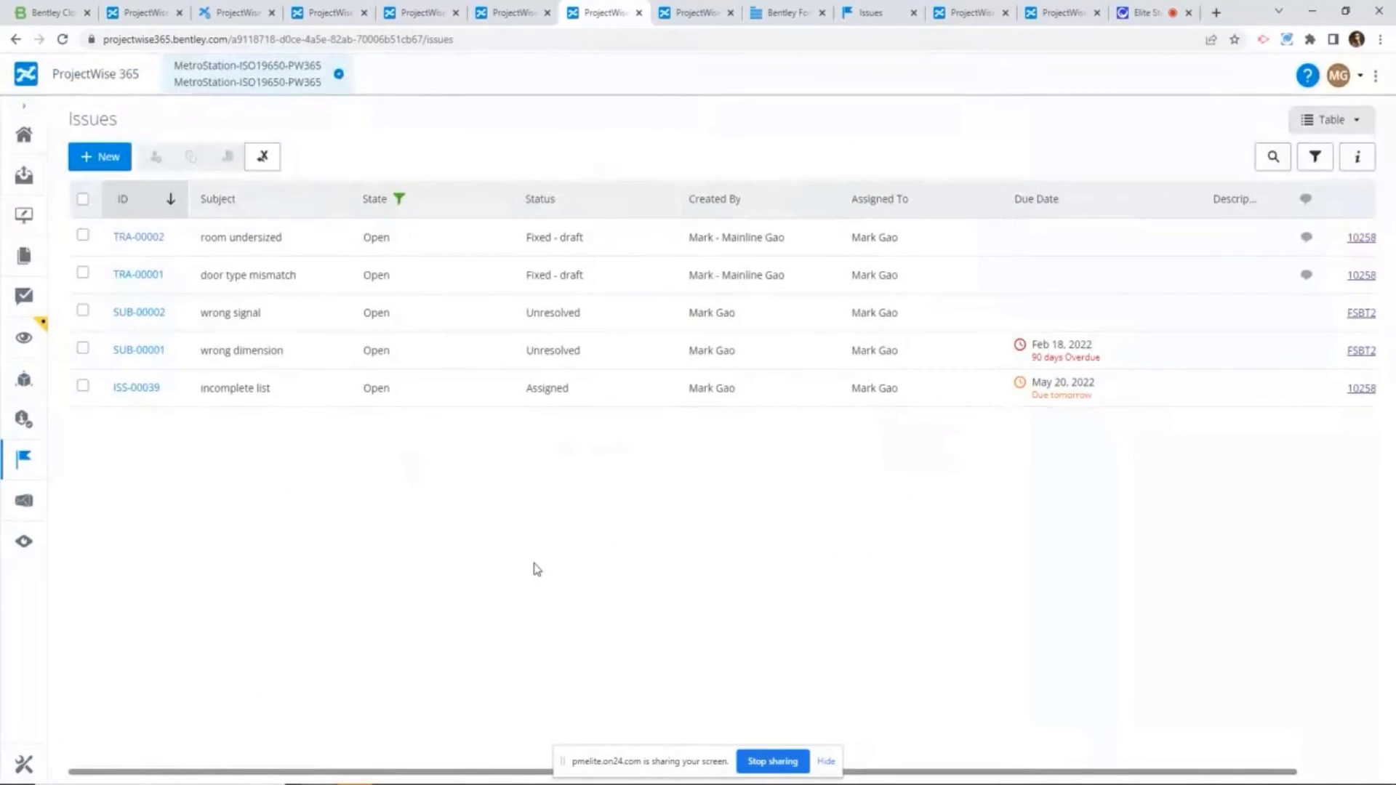